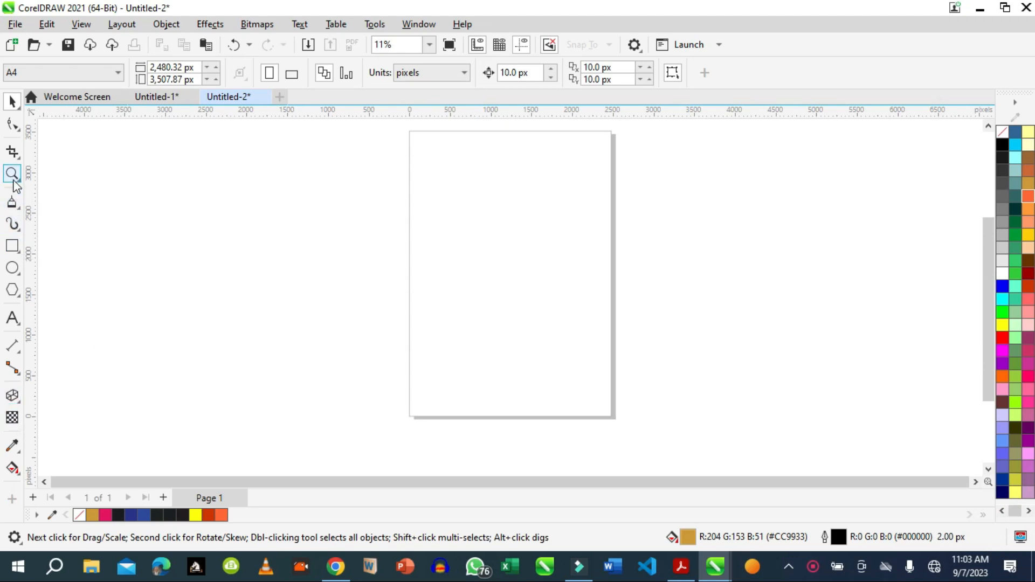
Draw a rectangle about 784 by 392 px in the upper part of the page.
{"action": "left_click", "coordinate": [12, 175]}
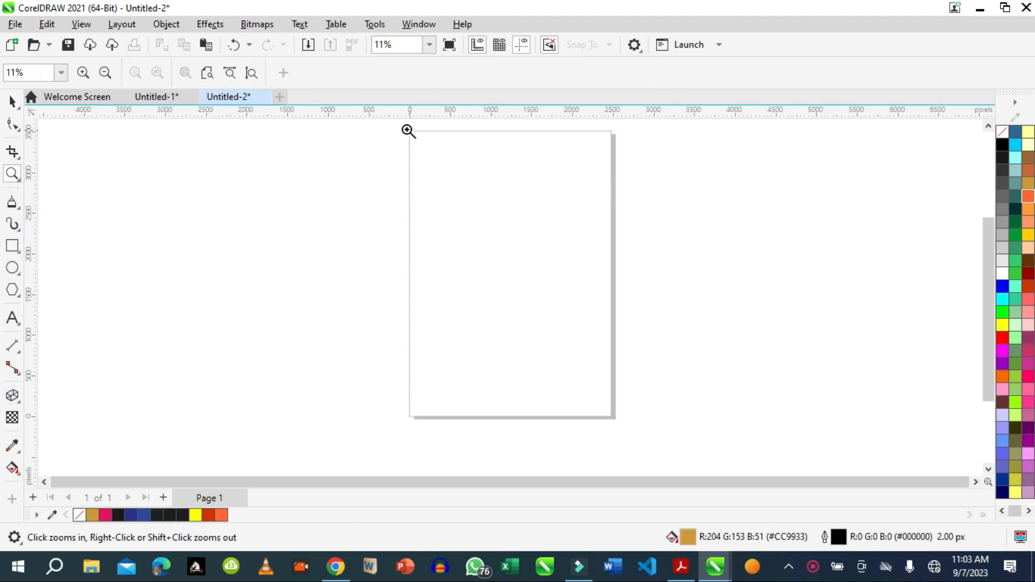
{"action": "left_click_drag", "start_coordinate": [393, 126], "coordinate": [695, 261]}
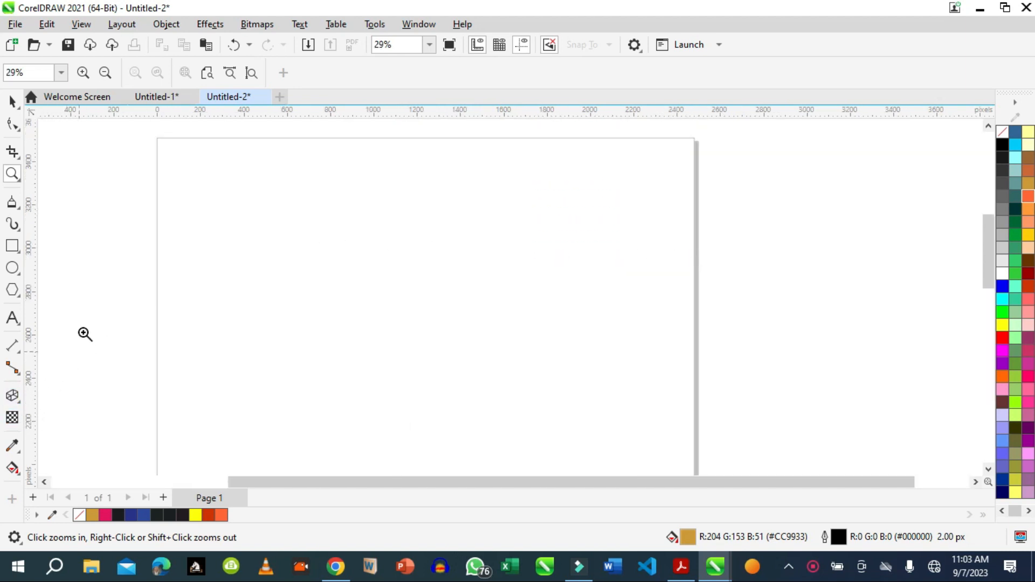
{"action": "left_click", "coordinate": [12, 247]}
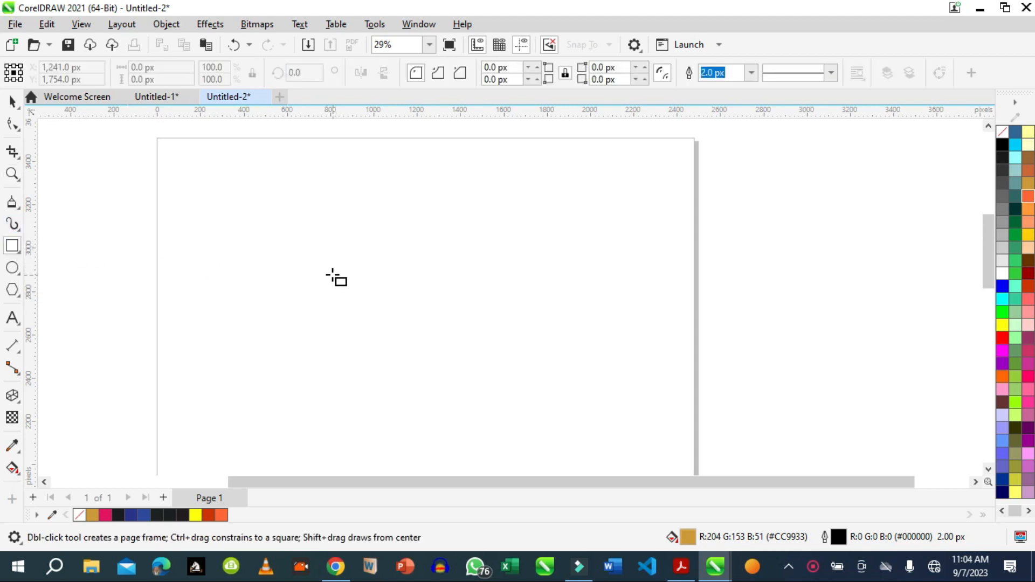
{"action": "left_click_drag", "start_coordinate": [332, 275], "coordinate": [502, 359]}
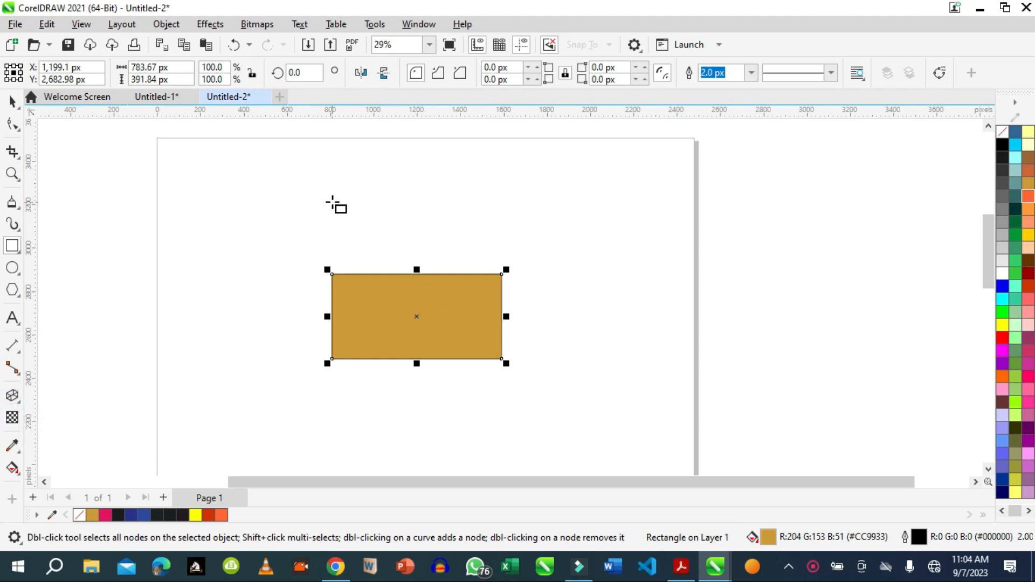
Open the Extrude settings and extrude the rectangle down and to its right, with the vanishing point at about X 1196.5, Y -517.8 px.
{"action": "left_click", "coordinate": [216, 28]}
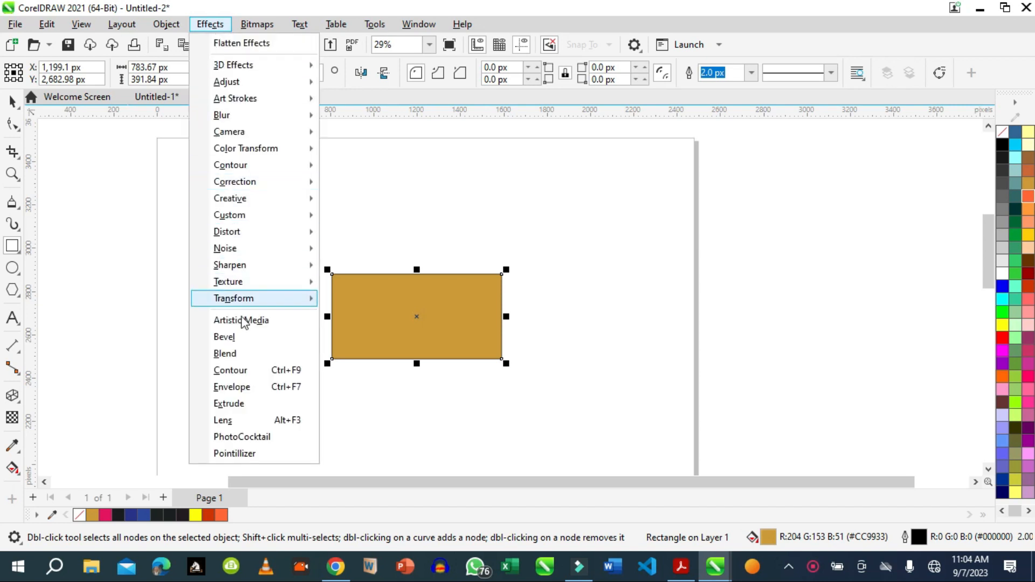
{"action": "left_click", "coordinate": [233, 404]}
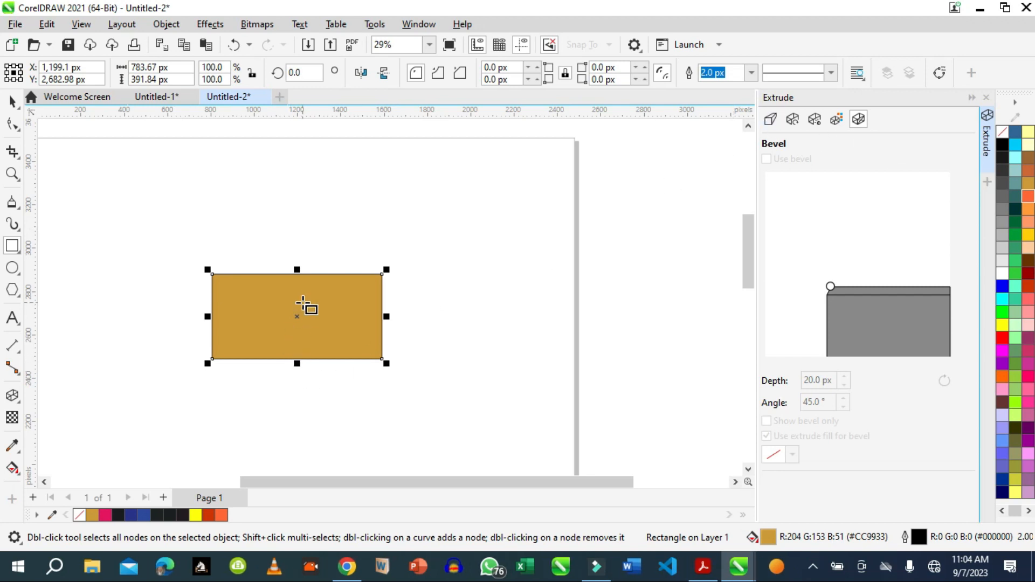
{"action": "left_click", "coordinate": [12, 398]}
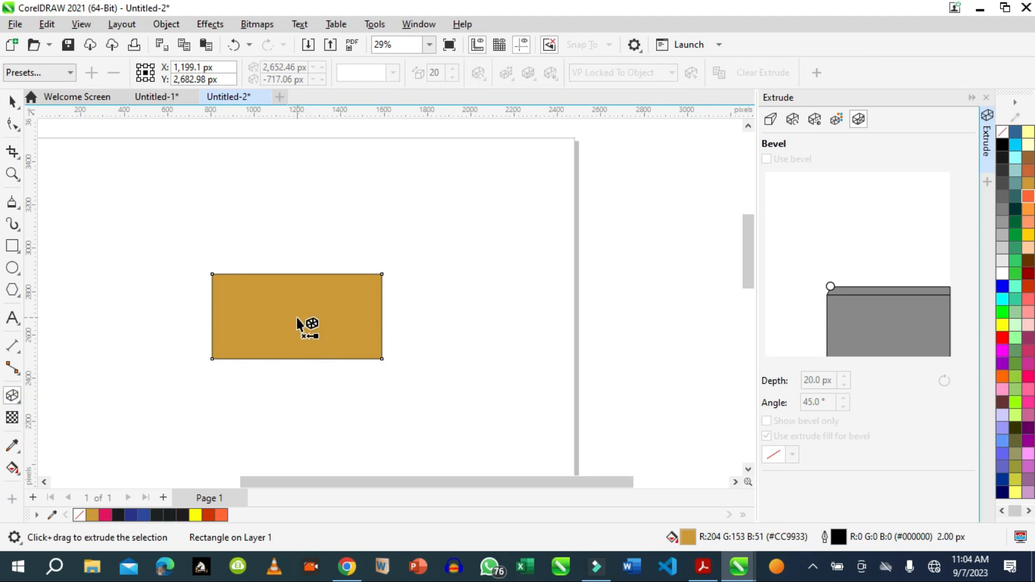
{"action": "left_click_drag", "start_coordinate": [299, 315], "coordinate": [557, 429]}
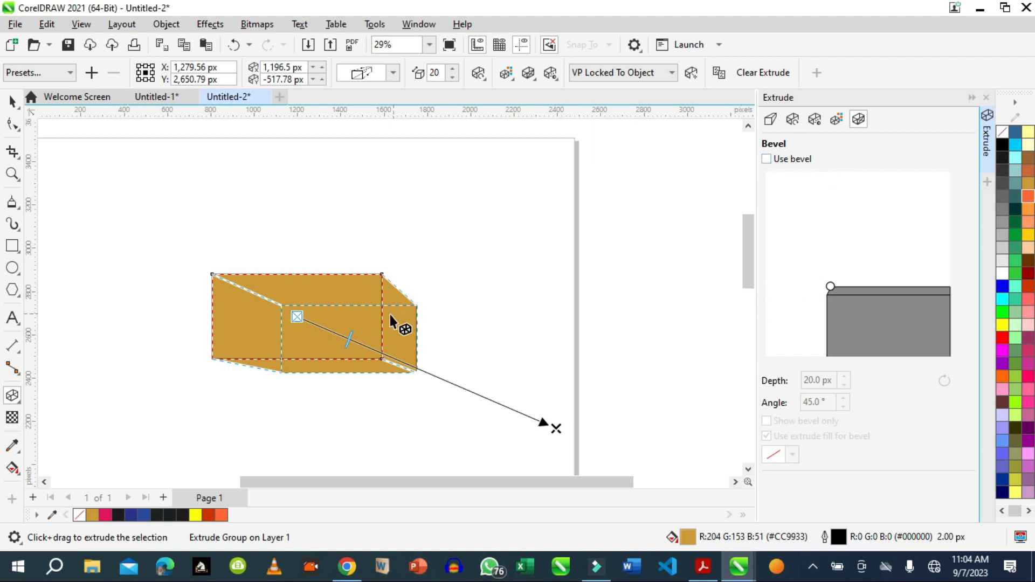
Set the extrusion's depth to 30 in the camera settings.
{"action": "left_click", "coordinate": [771, 119]}
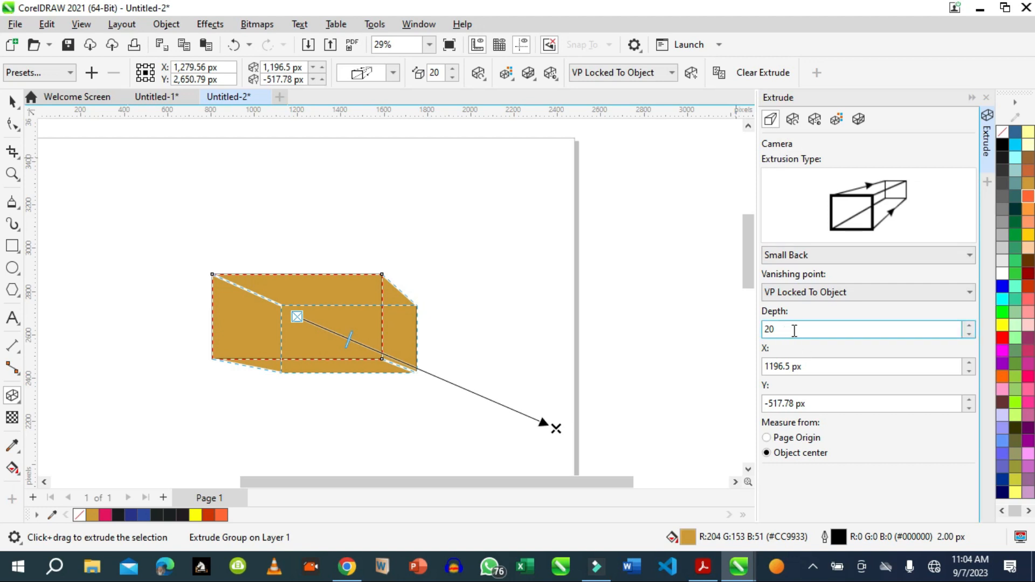
{"action": "left_click_drag", "start_coordinate": [794, 331], "coordinate": [734, 328]}
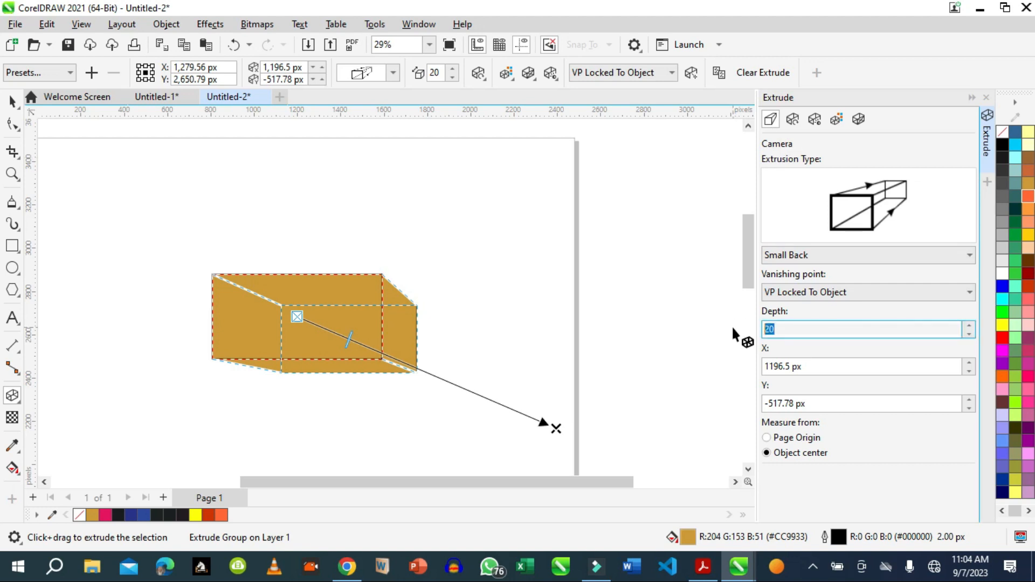
{"action": "type", "text": "3"}
Rotate the extruded box in 3D to about x 17, y -3 and z 2 so its upper face shows.
{"action": "left_click", "coordinate": [795, 121]}
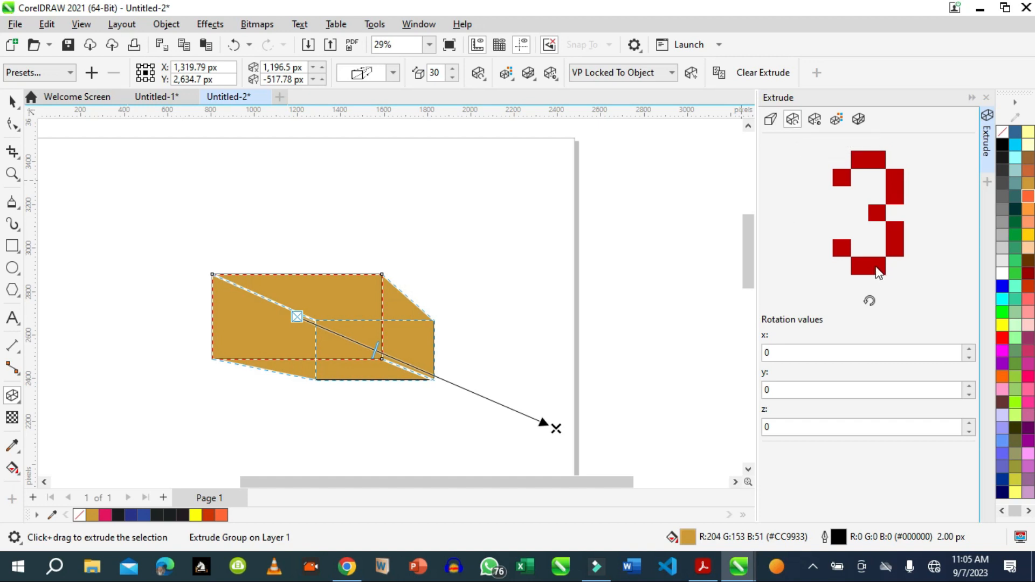
{"action": "left_click_drag", "start_coordinate": [860, 267], "coordinate": [859, 270]}
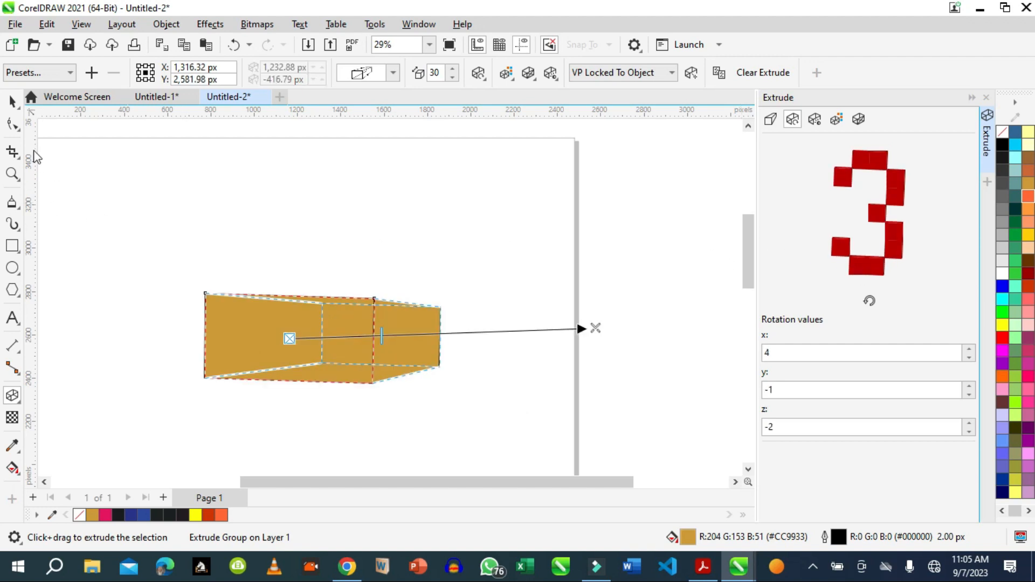
{"action": "left_click", "coordinate": [13, 102]}
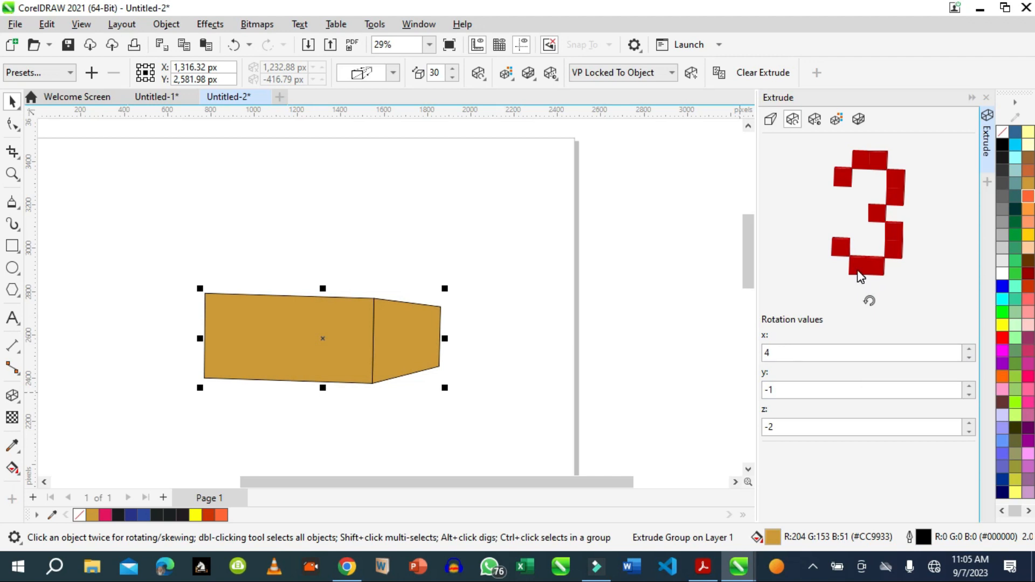
{"action": "left_click_drag", "start_coordinate": [860, 276], "coordinate": [857, 277]}
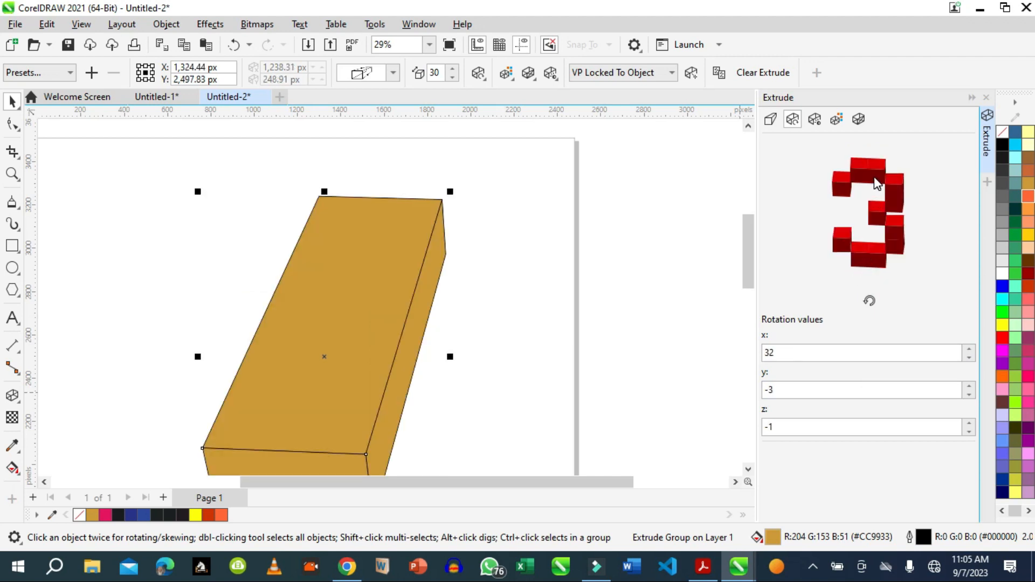
{"action": "left_click_drag", "start_coordinate": [873, 173], "coordinate": [873, 165]}
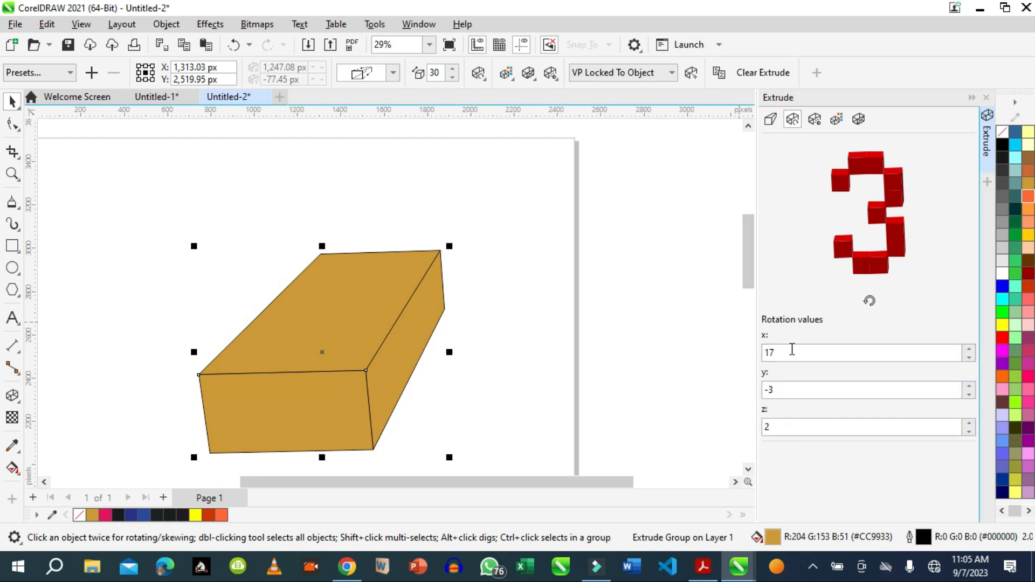
{"action": "left_click", "coordinate": [774, 426]}
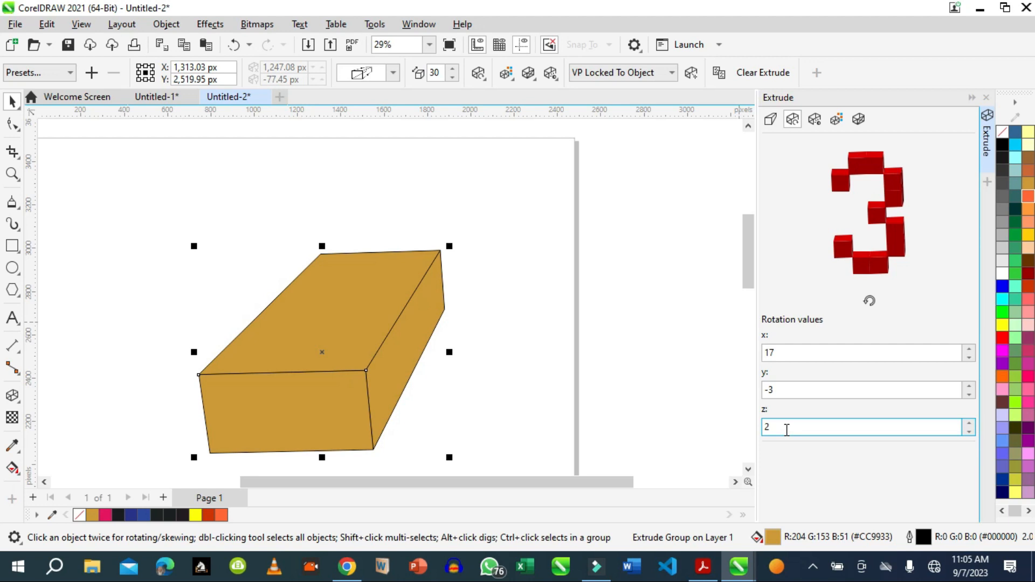
Place light 1 at the rear upper-right corner of the extrusion's lighting cube.
{"action": "left_click", "coordinate": [815, 119]}
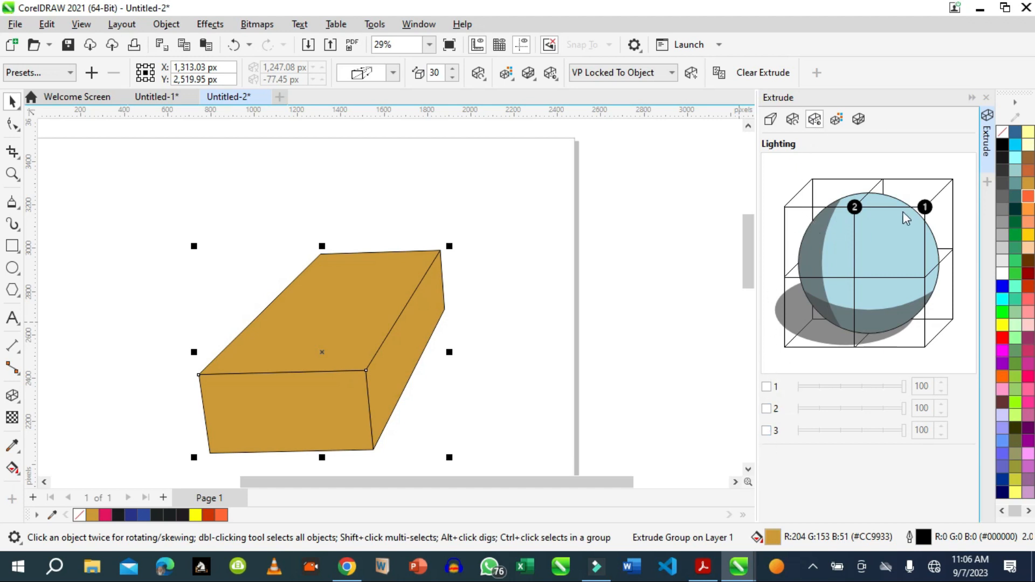
{"action": "left_click_drag", "start_coordinate": [925, 207], "coordinate": [945, 141]}
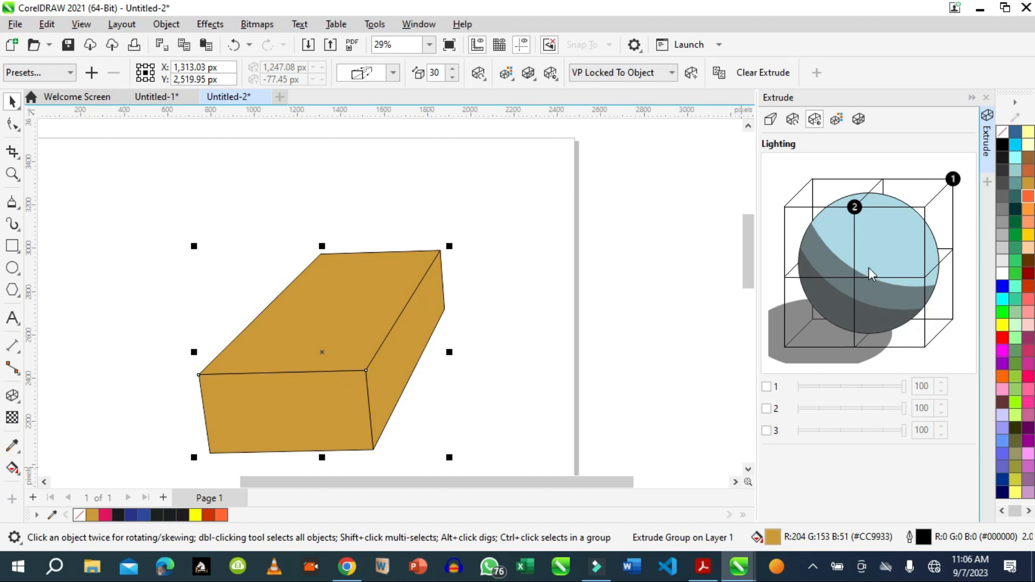
{"action": "mouse_move", "coordinate": [856, 205]}
{"action": "left_mouse_down"}
{"action": "mouse_move", "coordinate": [858, 225]}
{"action": "mouse_move", "coordinate": [855, 207]}
{"action": "left_mouse_up"}
Preview light 1 and light 2 separately on the extruded box, turning each one off again.
{"action": "left_click", "coordinate": [767, 387]}
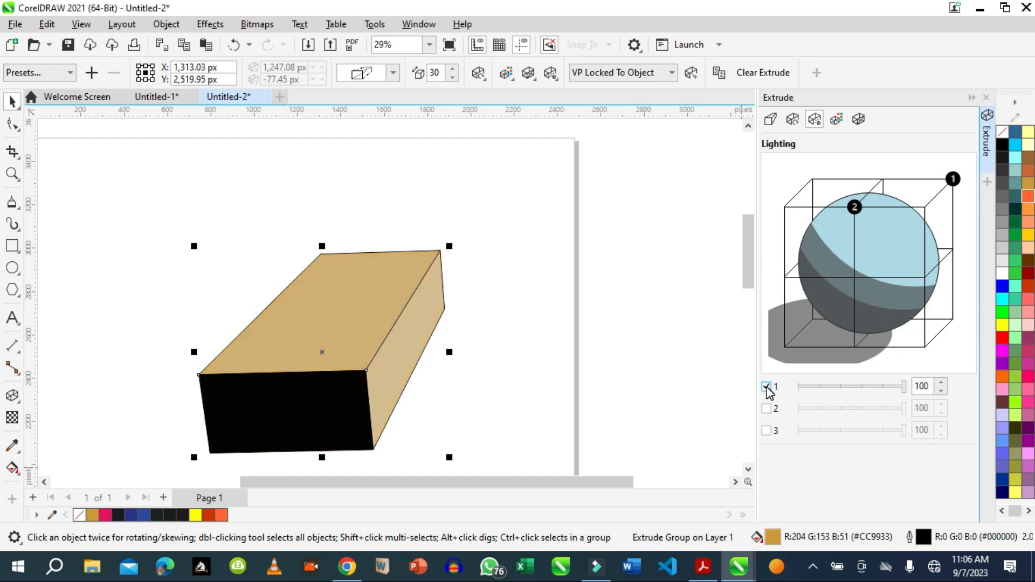
{"action": "left_click", "coordinate": [766, 387]}
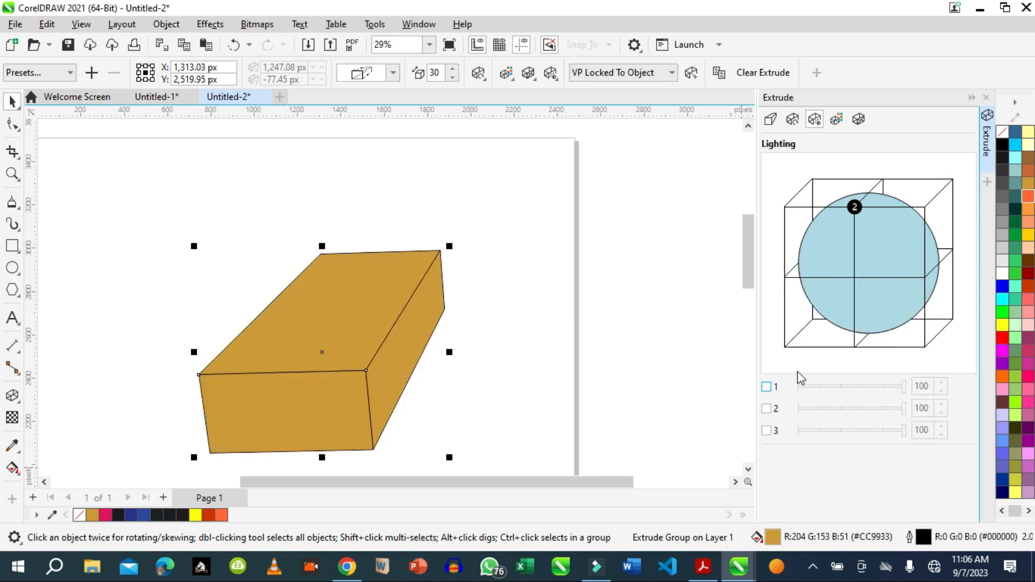
{"action": "left_click", "coordinate": [767, 409]}
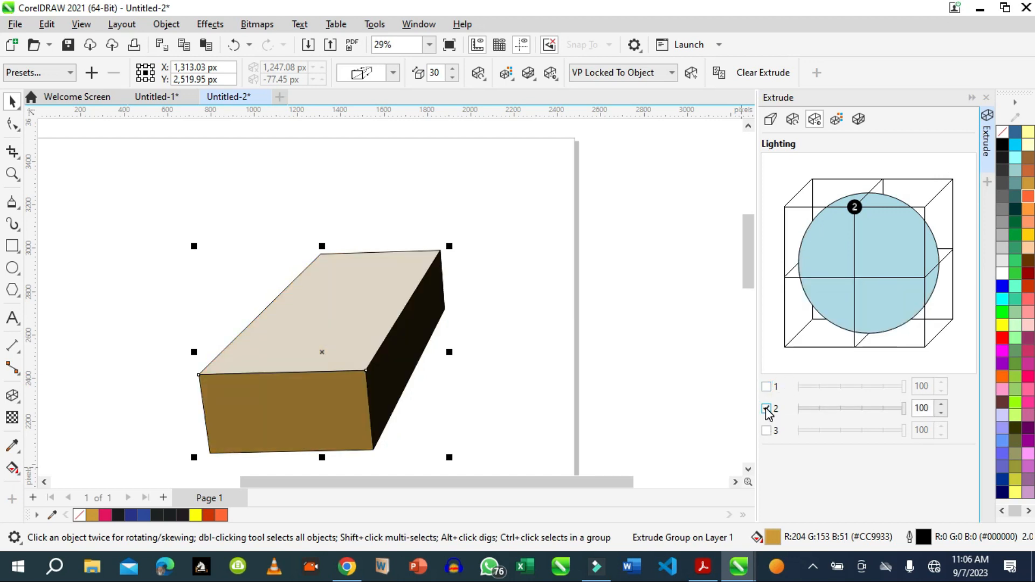
{"action": "left_click", "coordinate": [767, 410]}
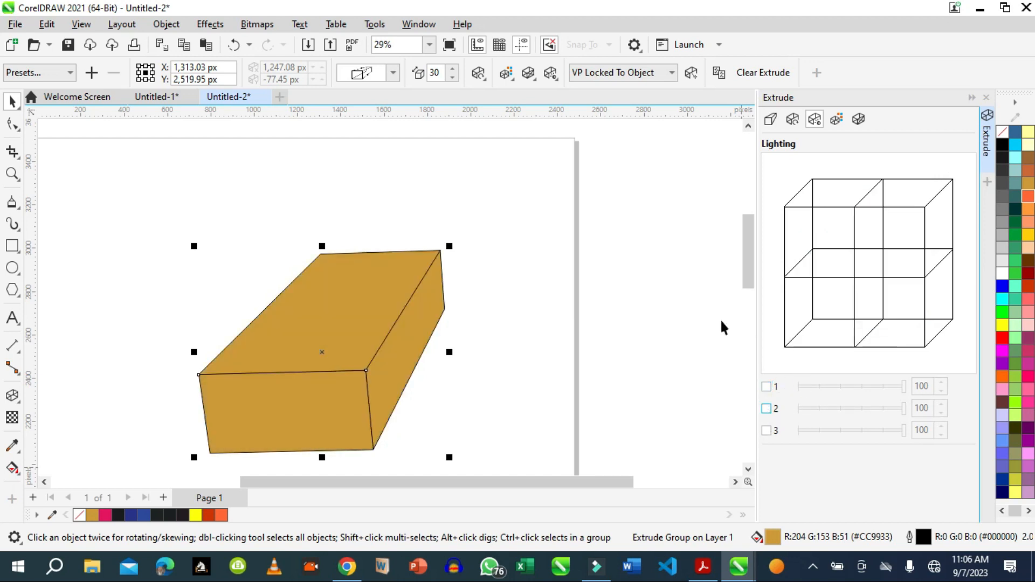
Enable lights 1 and 2 on the box and set their intensities to 61 and 59.
{"action": "left_click", "coordinate": [767, 387]}
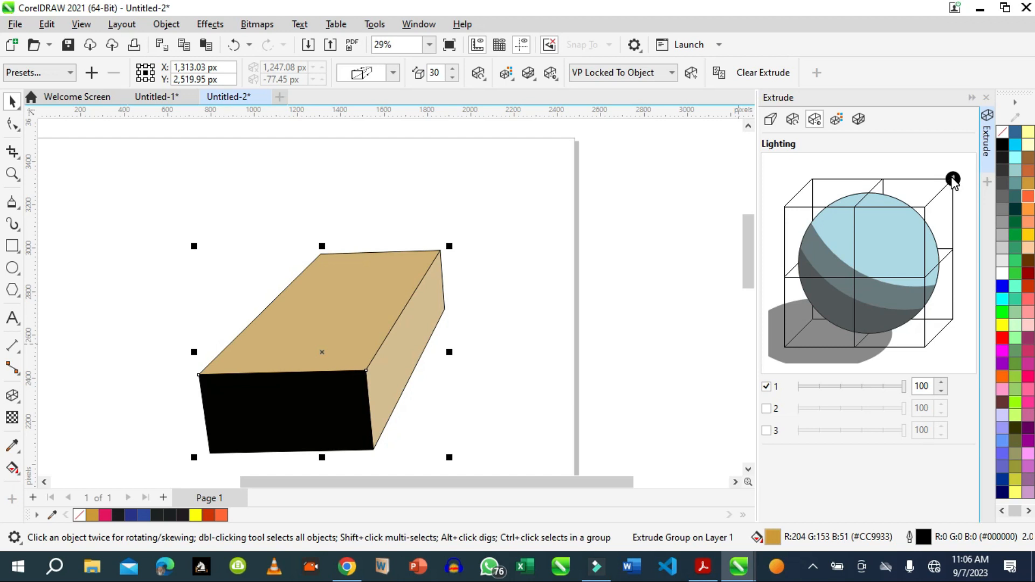
{"action": "left_click", "coordinate": [767, 410]}
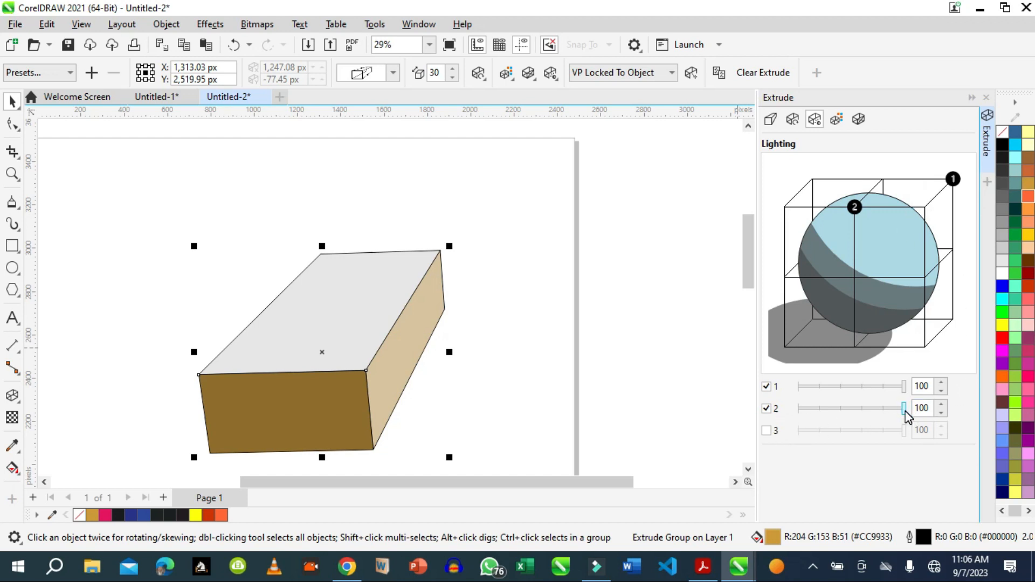
{"action": "left_click_drag", "start_coordinate": [904, 411], "coordinate": [863, 386]}
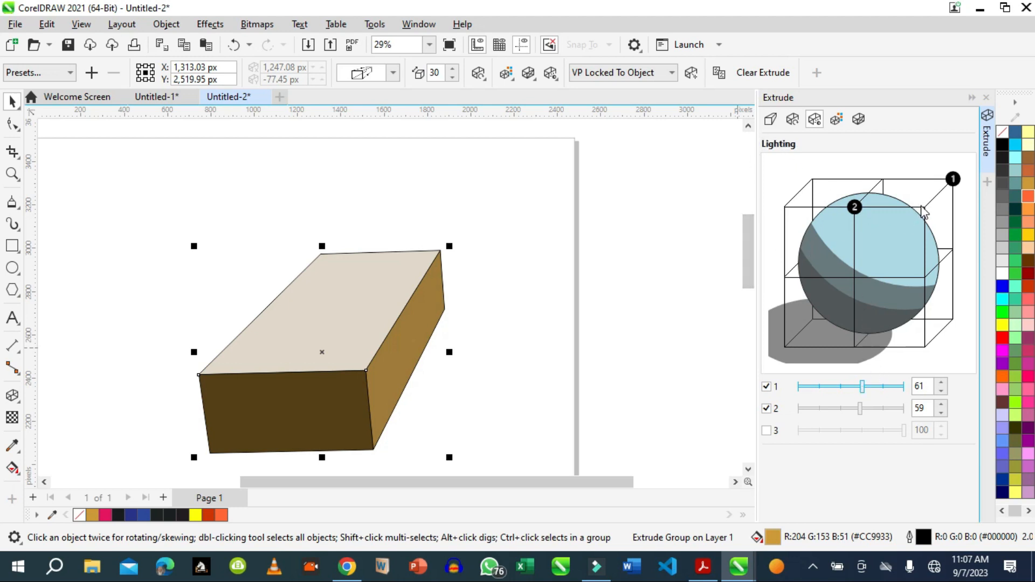
Move light 2 to the lighting cube's front upper-right corner, and try light 1 at the rear upper middle before returning it to its corner.
{"action": "left_click_drag", "start_coordinate": [852, 208], "coordinate": [926, 208]}
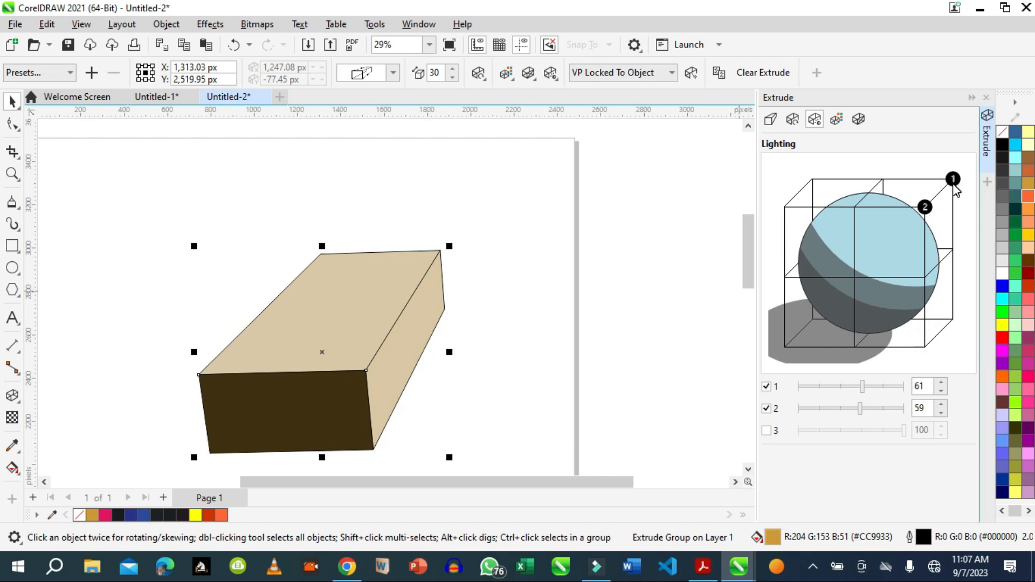
{"action": "left_click_drag", "start_coordinate": [952, 180], "coordinate": [881, 184]}
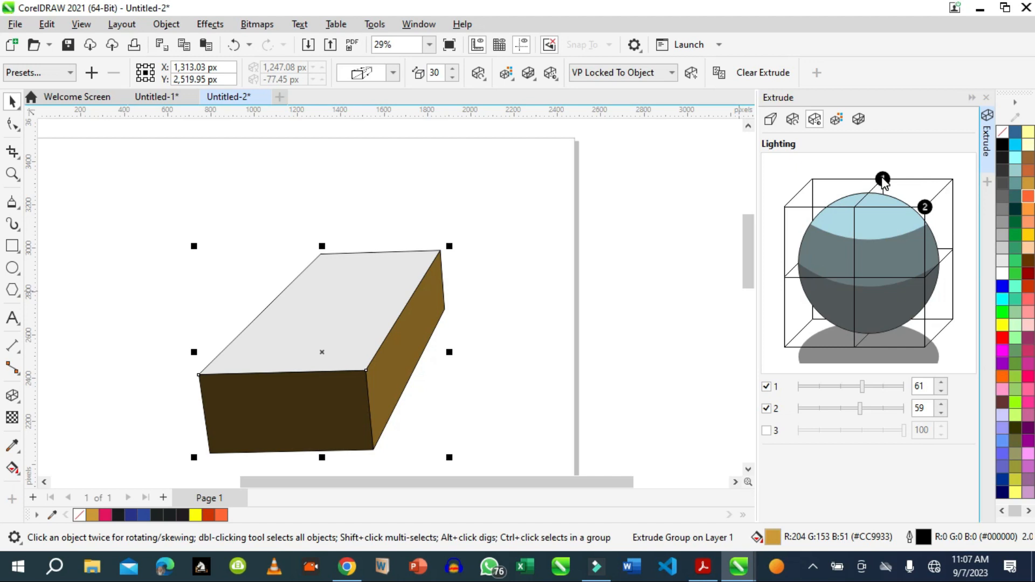
{"action": "left_click_drag", "start_coordinate": [883, 180], "coordinate": [953, 180]}
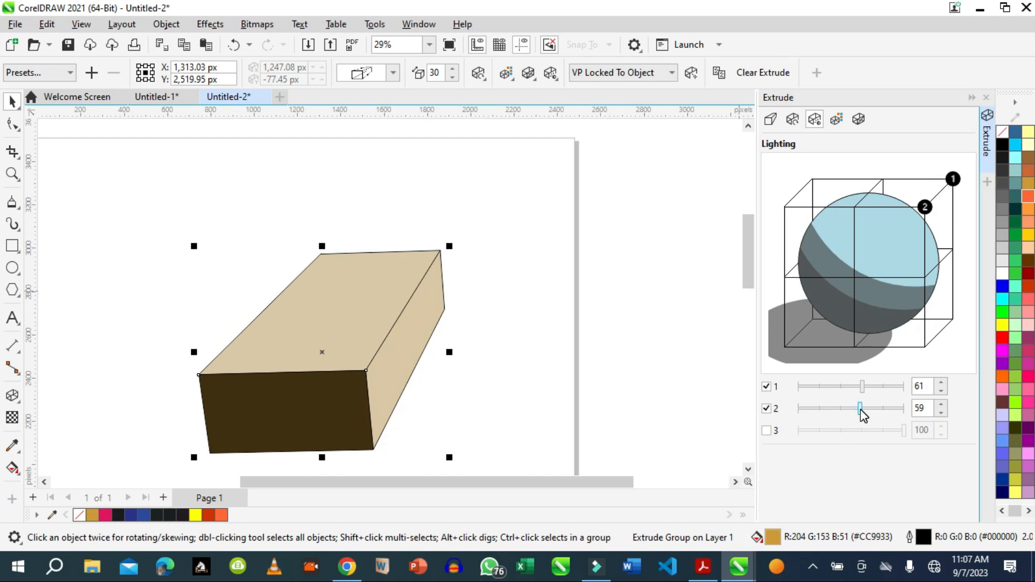
Switch the extrude color to Shade and set its end color to a magenta-purple of C 25, M 89, Y 0, K 0.
{"action": "left_click", "coordinate": [837, 119]}
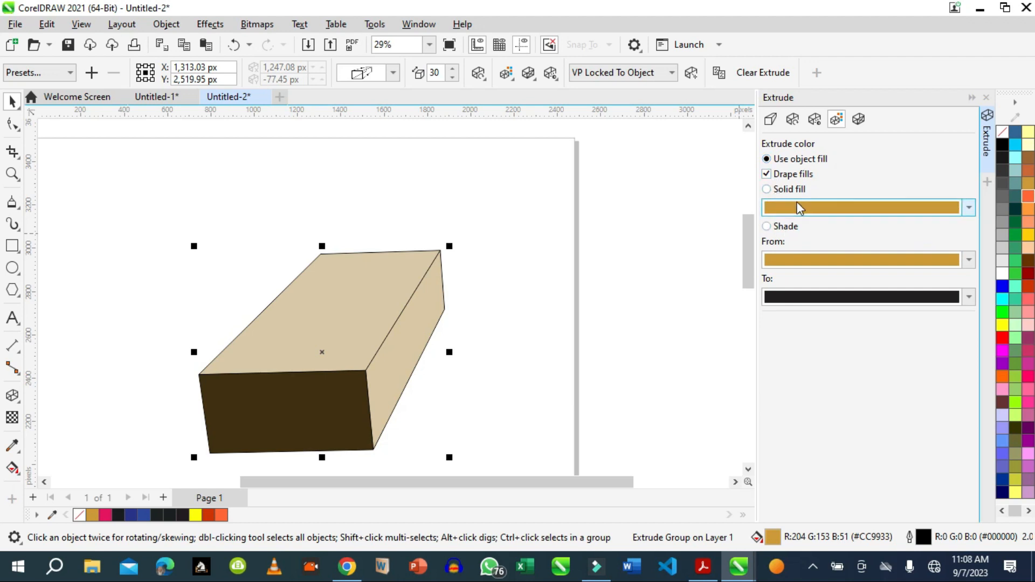
{"action": "left_click", "coordinate": [769, 227]}
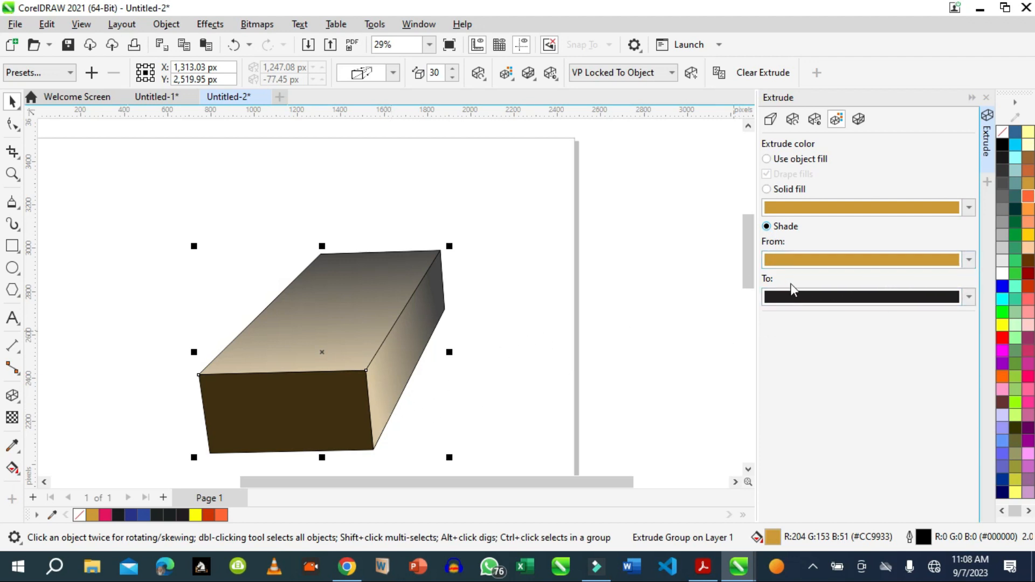
{"action": "left_click", "coordinate": [969, 298]}
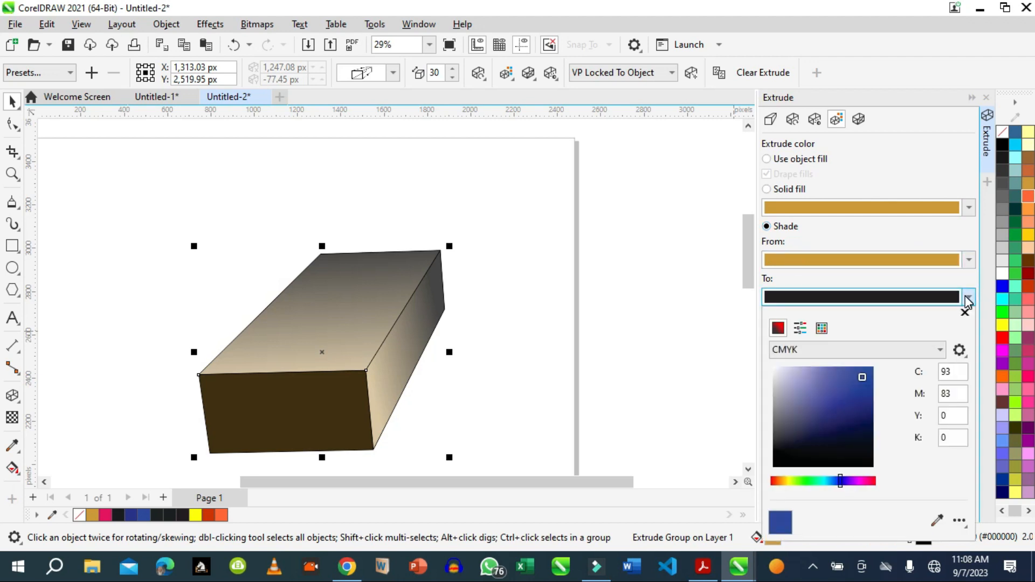
{"action": "left_click", "coordinate": [866, 481]}
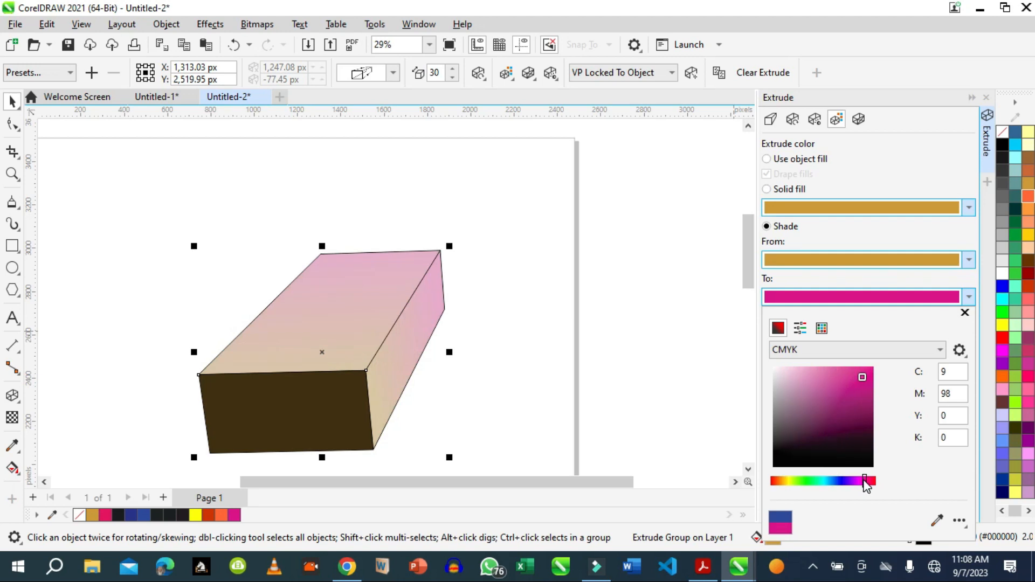
{"action": "left_click", "coordinate": [856, 481]}
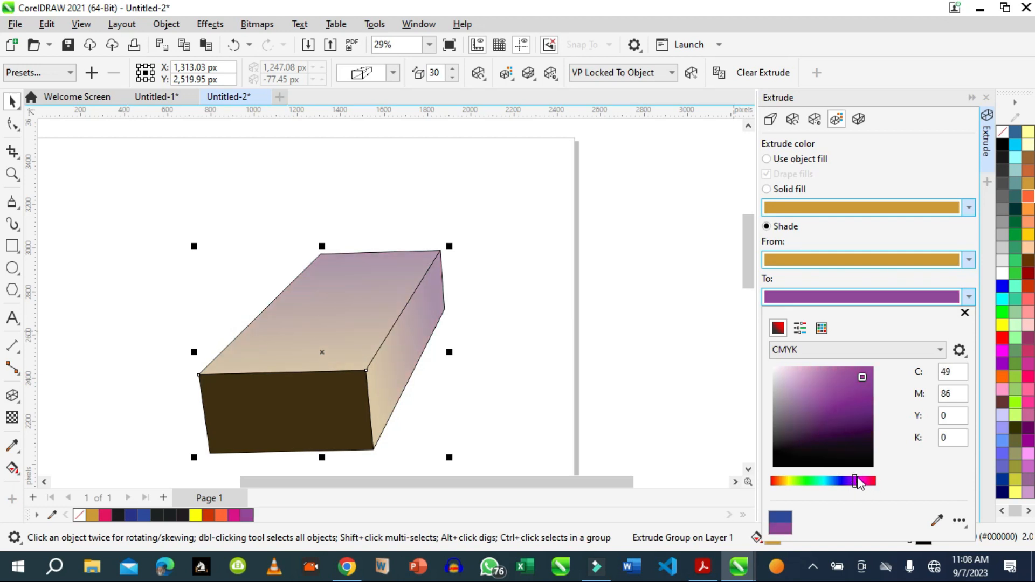
{"action": "left_click", "coordinate": [862, 481]}
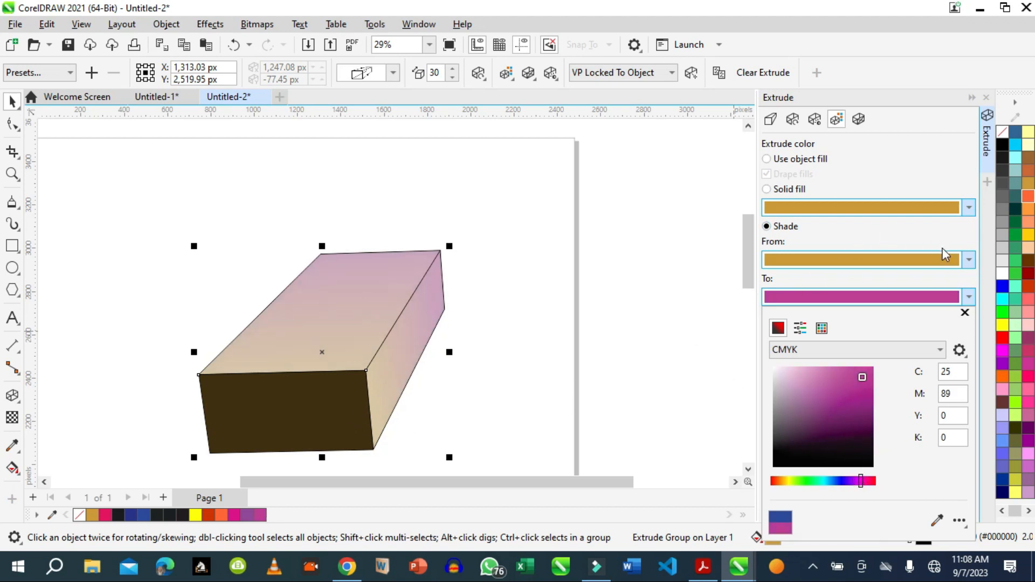
Set the extrusion shade's starting color to a blue of C 89, M 79, Y 0, K 0.
{"action": "left_click", "coordinate": [969, 261]}
{"action": "left_click", "coordinate": [969, 261]}
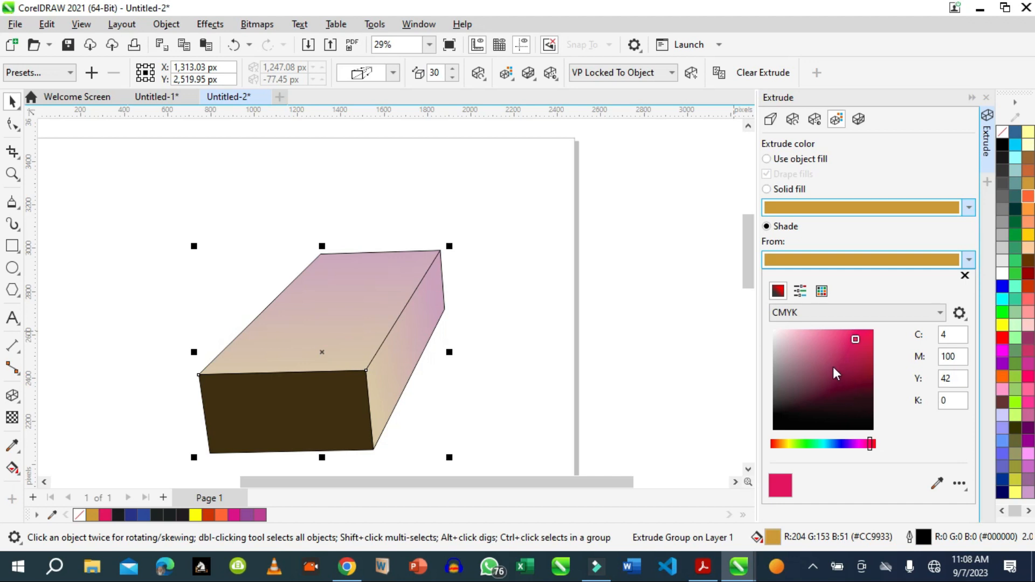
{"action": "left_click", "coordinate": [841, 444]}
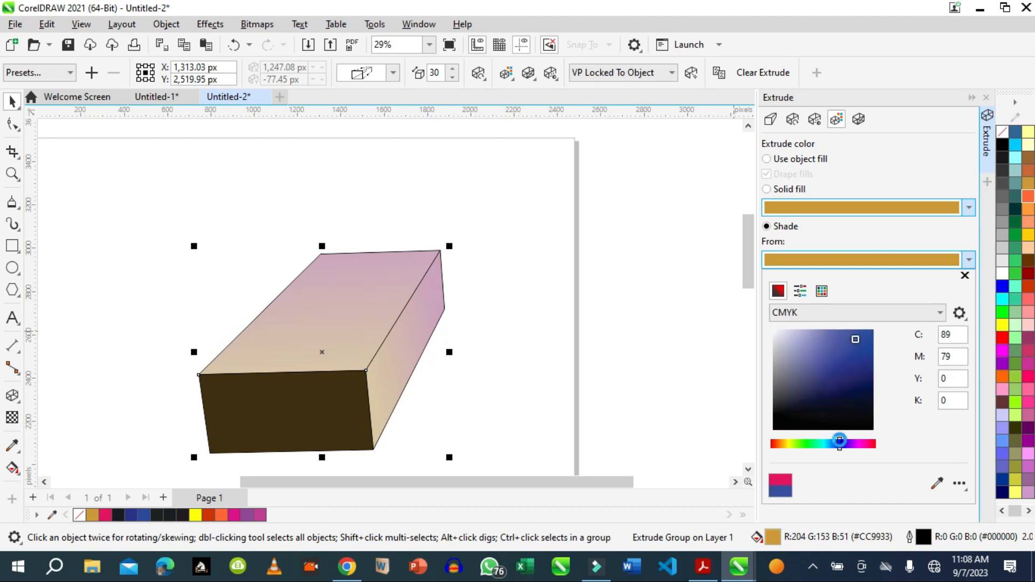
Set the extrusion shade's starting color to C 96, M 90, Y 0, K 0 and enable the bevel on the box.
{"action": "left_click", "coordinate": [848, 358]}
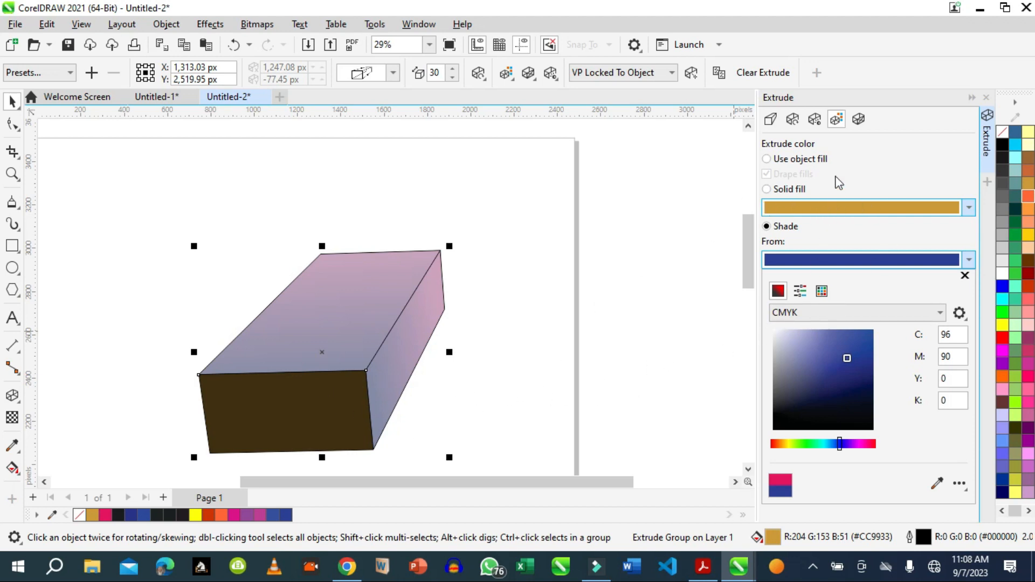
{"action": "left_click", "coordinate": [741, 340]}
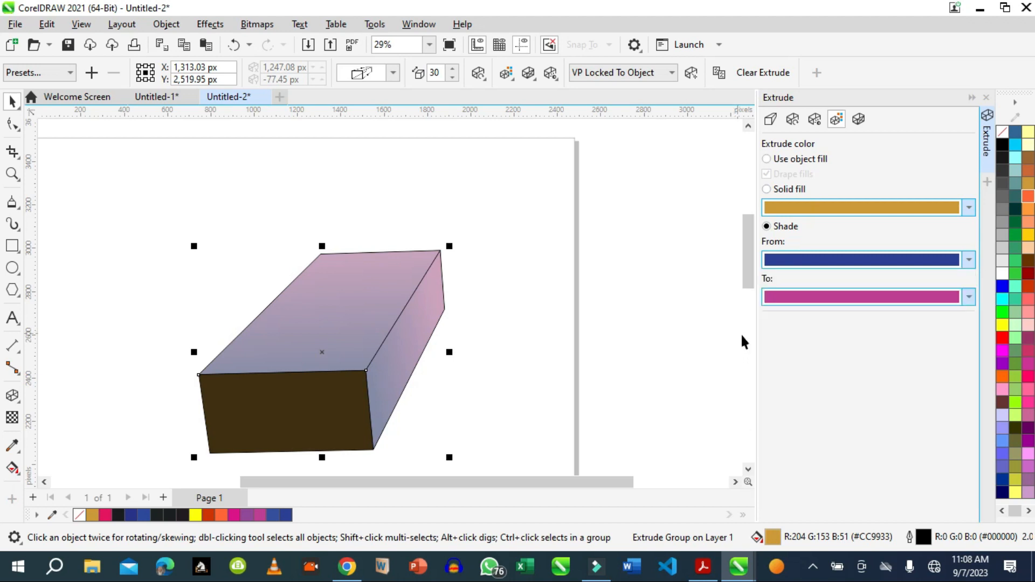
{"action": "left_click", "coordinate": [860, 120]}
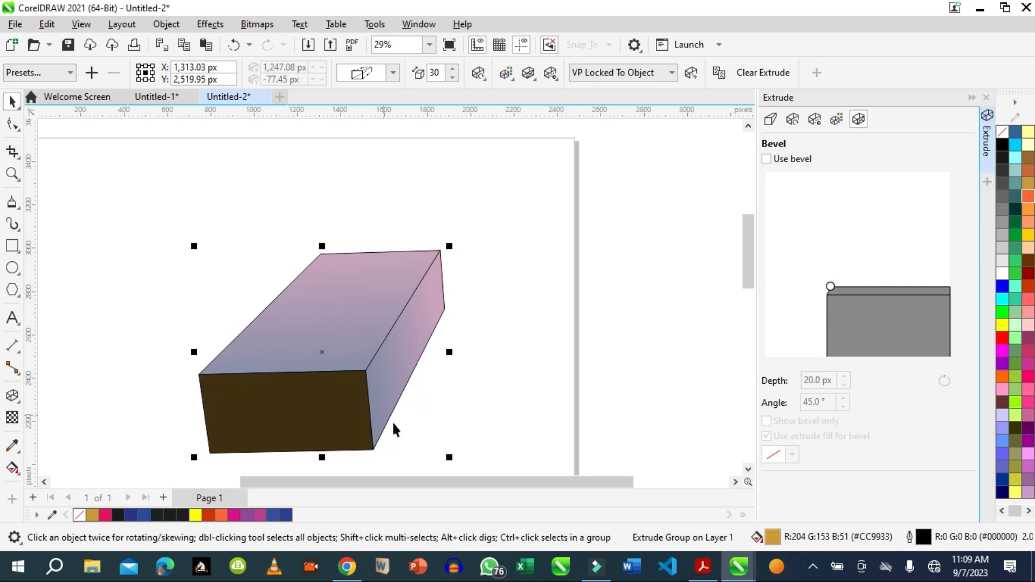
{"action": "left_click", "coordinate": [767, 160]}
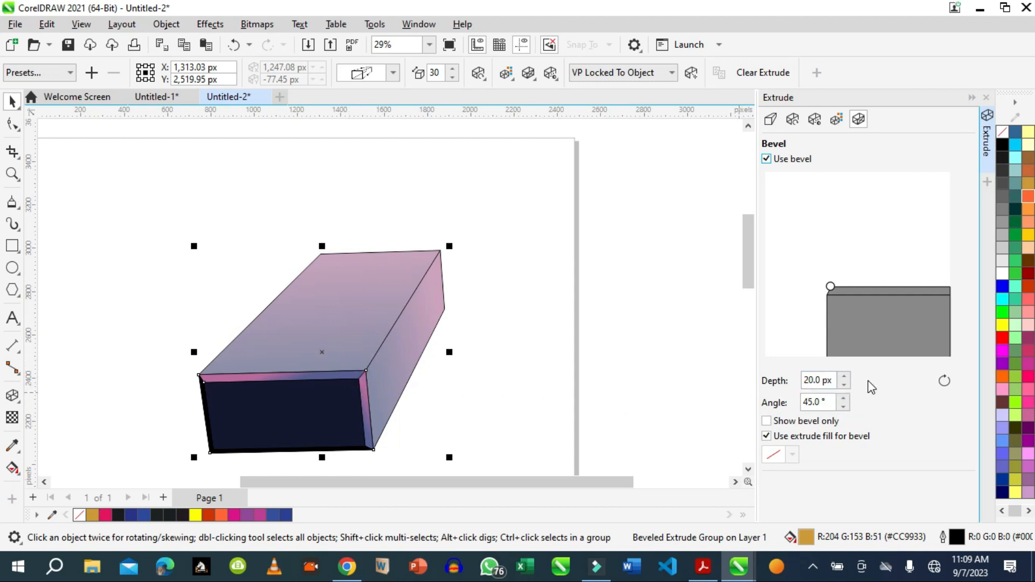
Try several bevel depths on the box and settle on 26 px.
{"action": "left_click", "coordinate": [844, 377]}
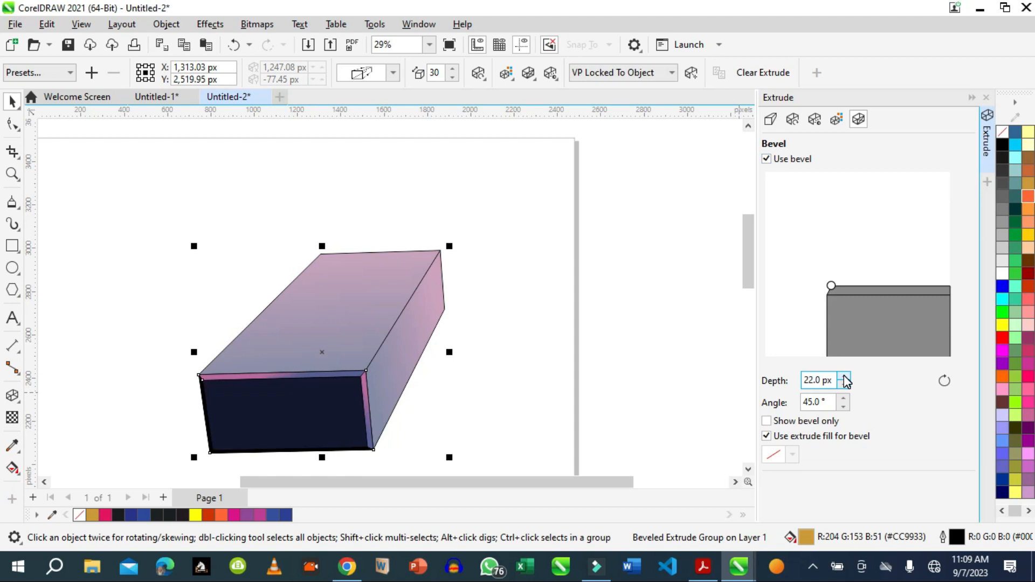
{"action": "left_click", "coordinate": [844, 377]}
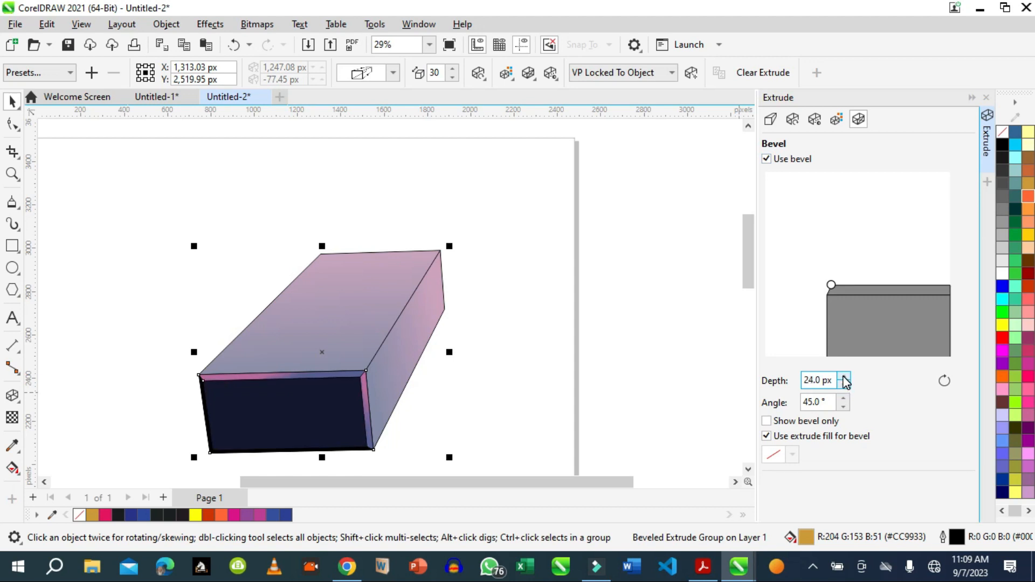
{"action": "left_click", "coordinate": [844, 377]}
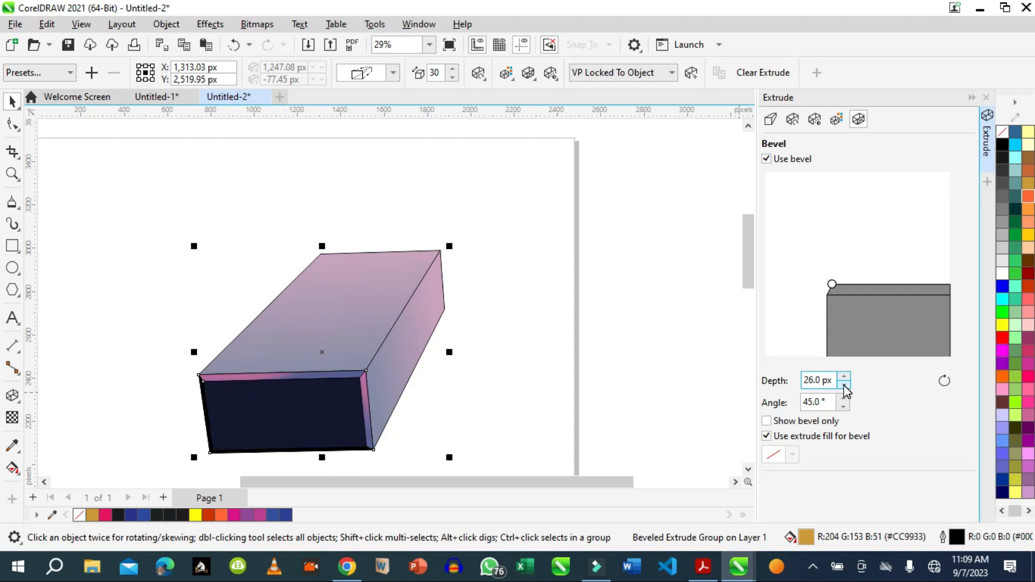
{"action": "left_click", "coordinate": [844, 385]}
{"action": "left_click", "coordinate": [844, 385]}
{"action": "left_click", "coordinate": [844, 385]}
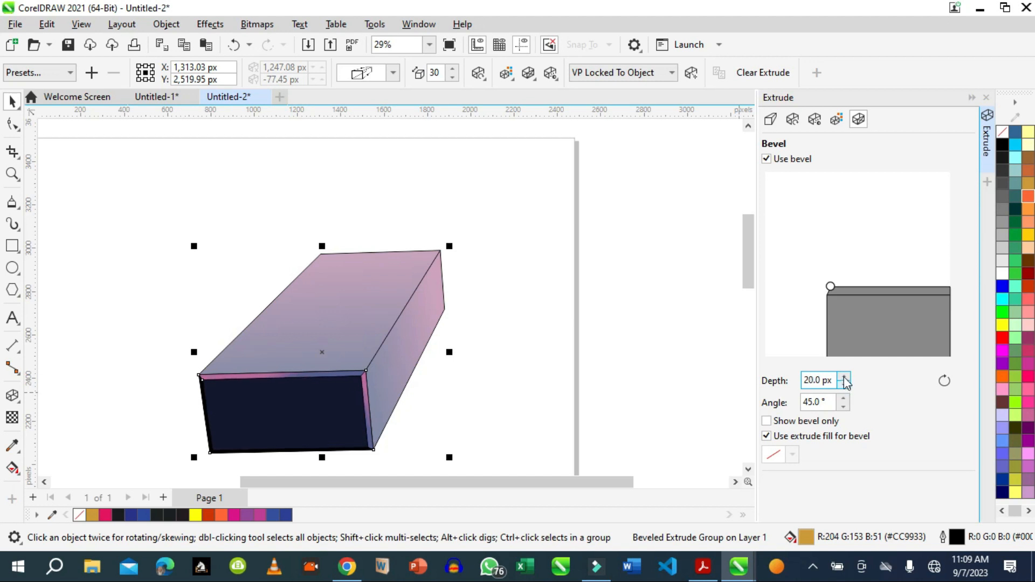
{"action": "left_click", "coordinate": [844, 377]}
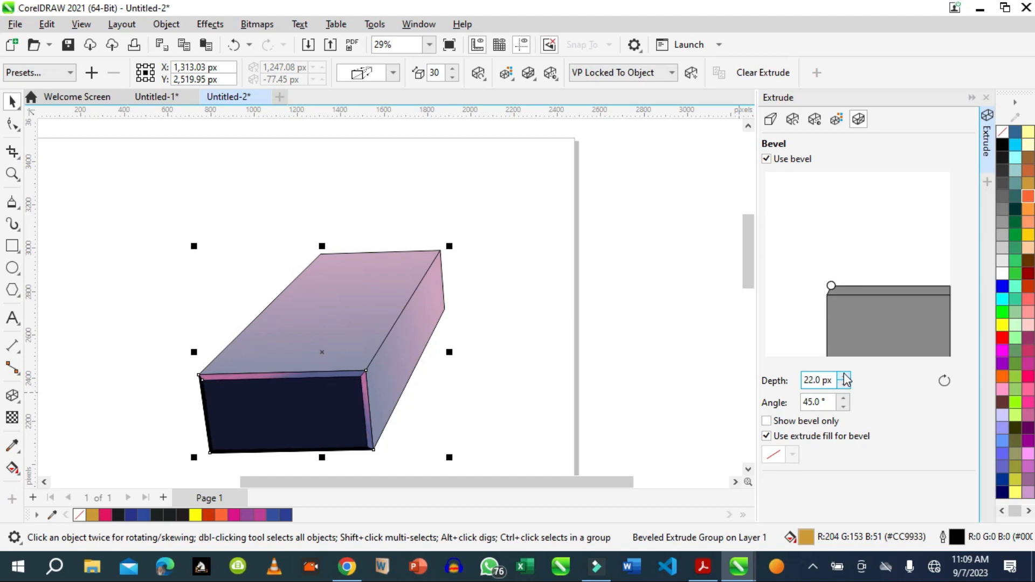
{"action": "left_click", "coordinate": [844, 377]}
{"action": "left_click", "coordinate": [845, 377]}
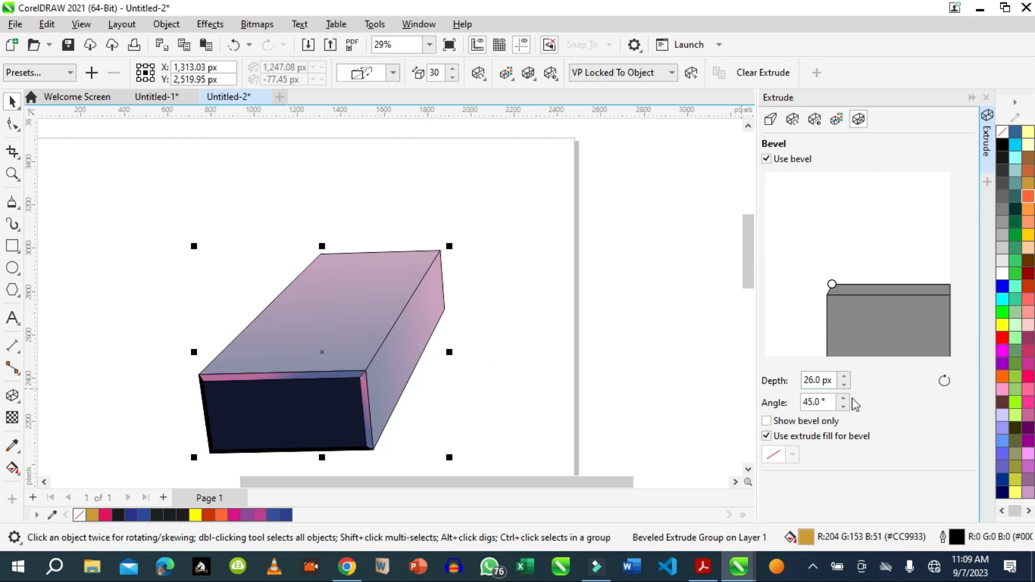
{"action": "left_click", "coordinate": [828, 403]}
Add the text BAR SOAP beside the box's side face and enlarge it to about 678 × 138 px.
{"action": "left_click", "coordinate": [12, 318]}
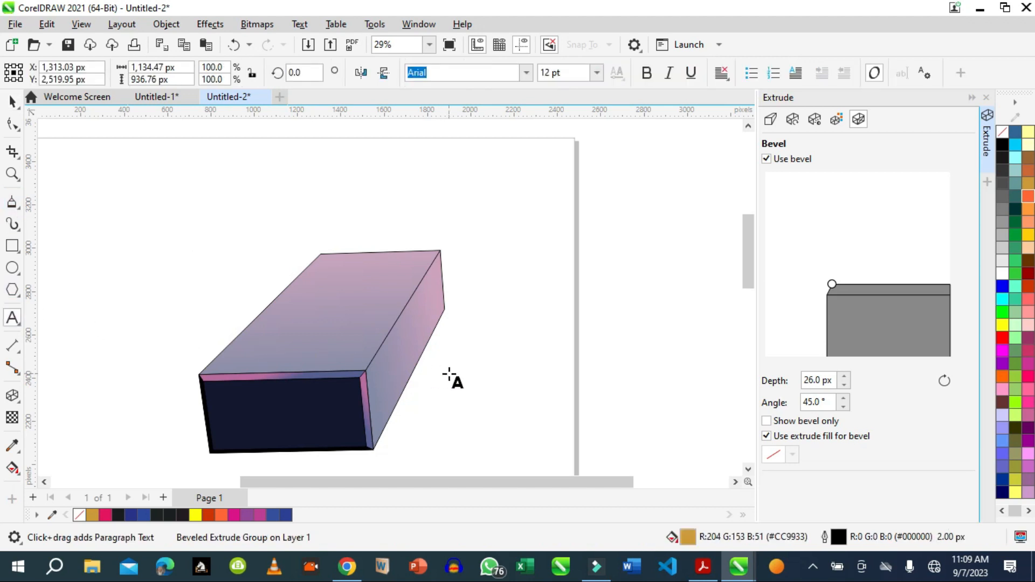
{"action": "left_click", "coordinate": [448, 372]}
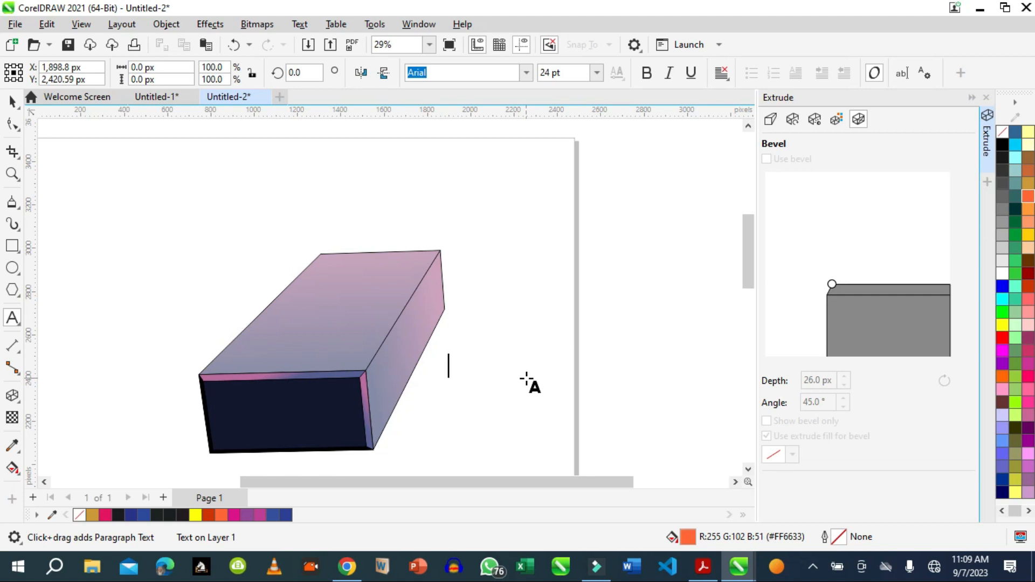
{"action": "type", "text": "B"}
{"action": "key", "text": "Escape"}
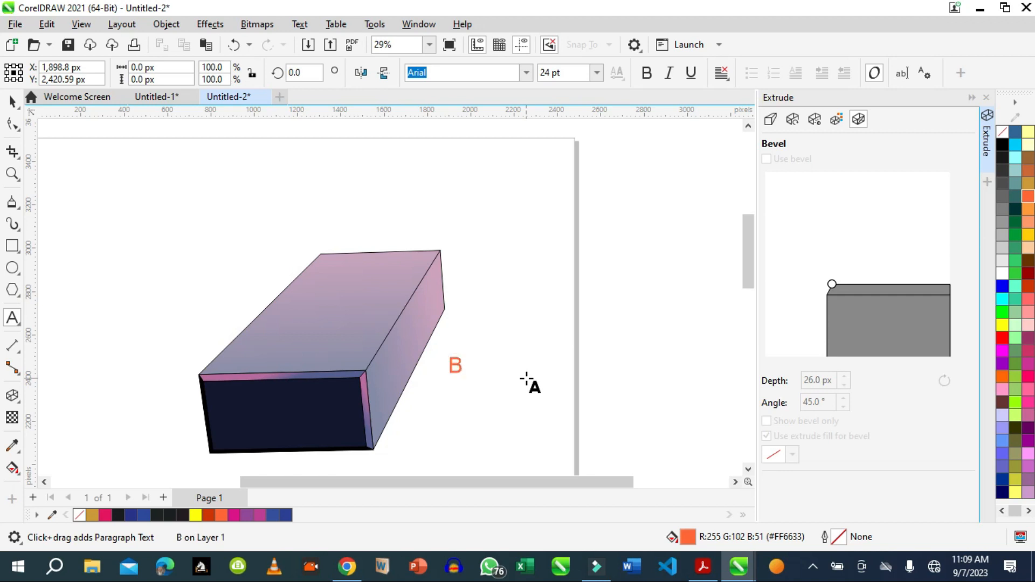
{"action": "type", "text": "AR"}
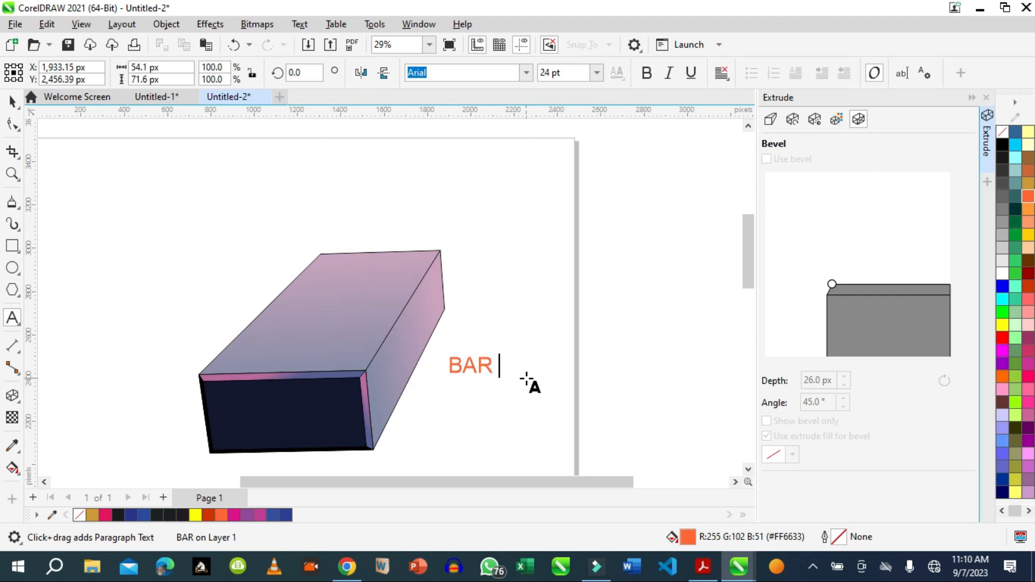
{"action": "type", "text": " SOP"}
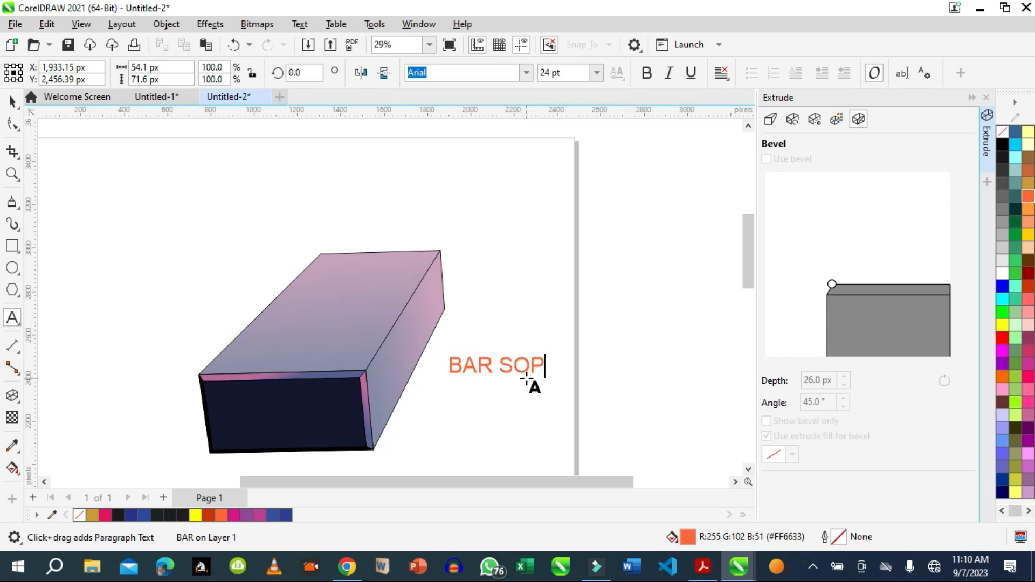
{"action": "key", "text": "BackSpace"}
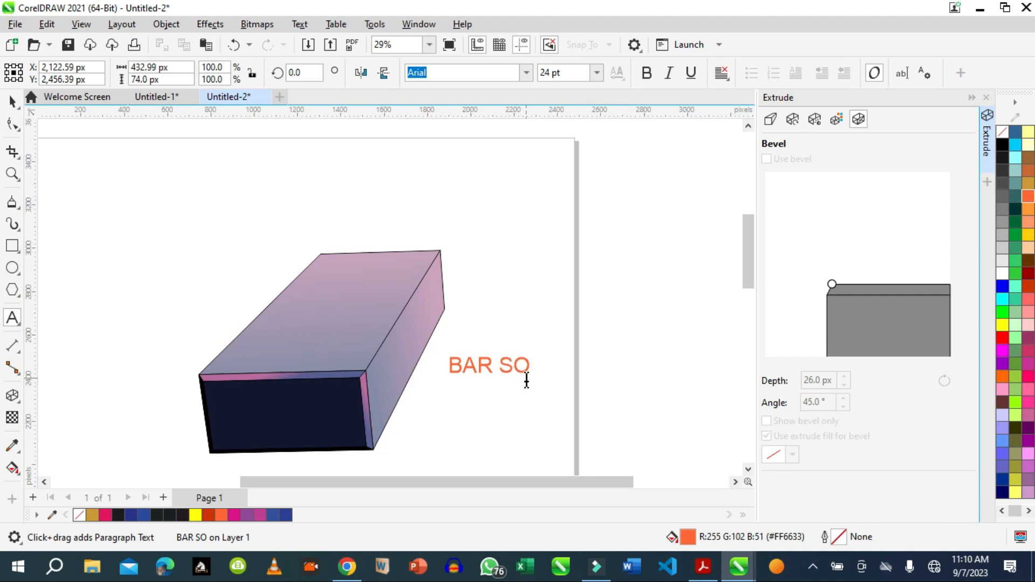
{"action": "type", "text": "AP"}
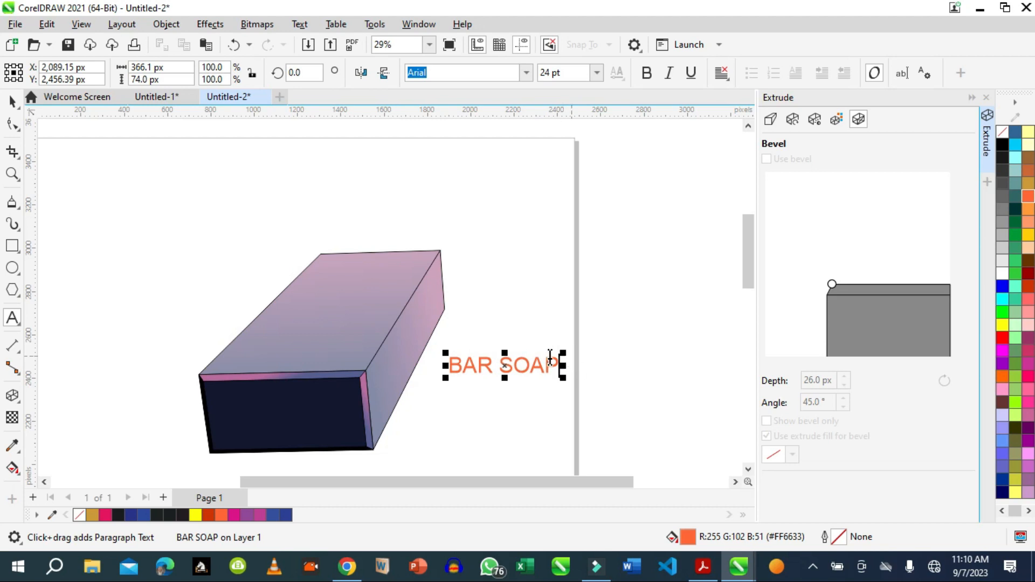
{"action": "left_click_drag", "start_coordinate": [562, 366], "coordinate": [601, 365]}
{"action": "left_click_drag", "start_coordinate": [521, 353], "coordinate": [520, 338]}
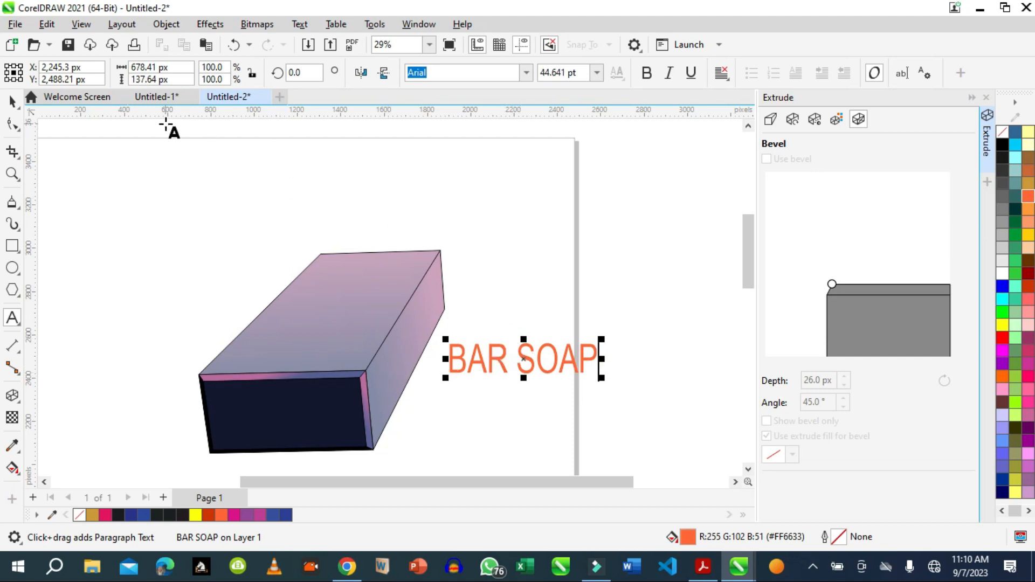
Add a perspective to the BAR SOAP text and fit its four corners to the box's narrow side face.
{"action": "left_click", "coordinate": [165, 31]}
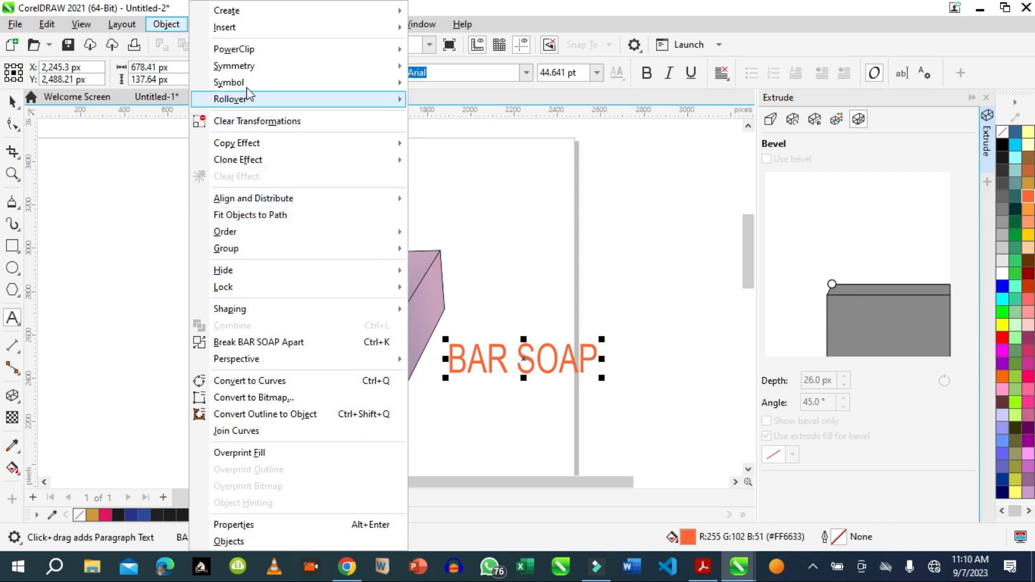
{"action": "mouse_move", "coordinate": [248, 66]}
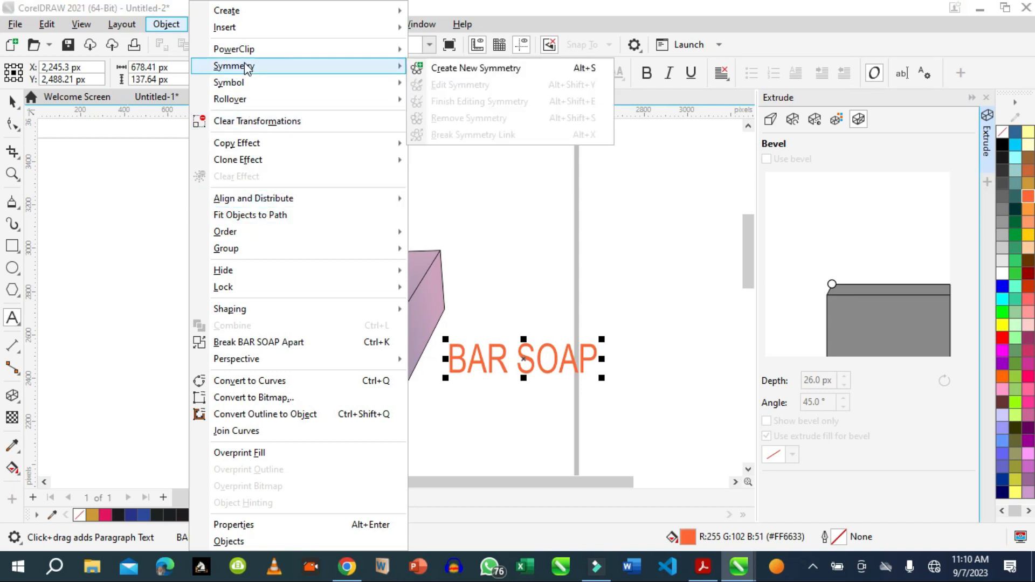
{"action": "mouse_move", "coordinate": [239, 32]}
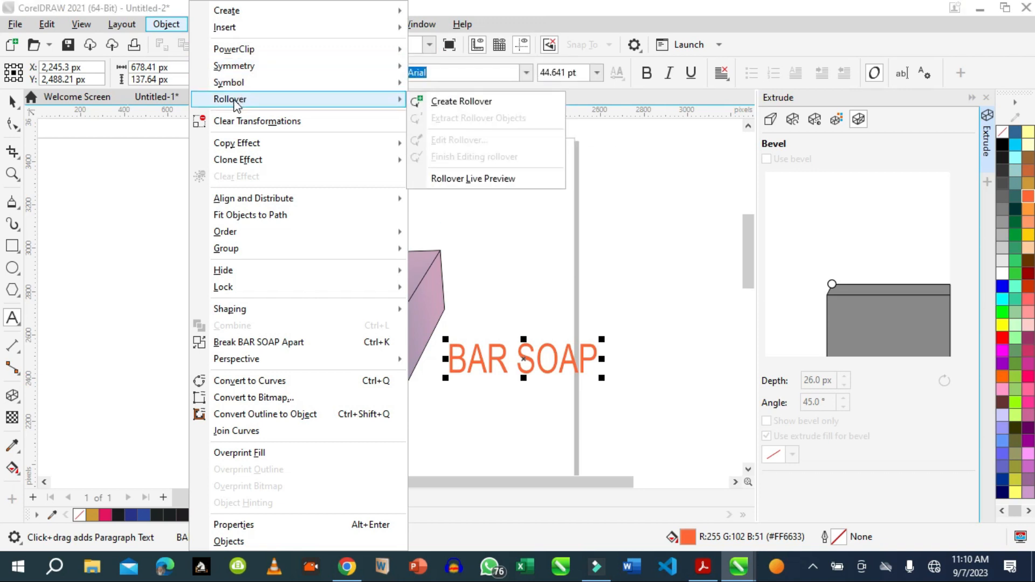
{"action": "mouse_move", "coordinate": [231, 87]}
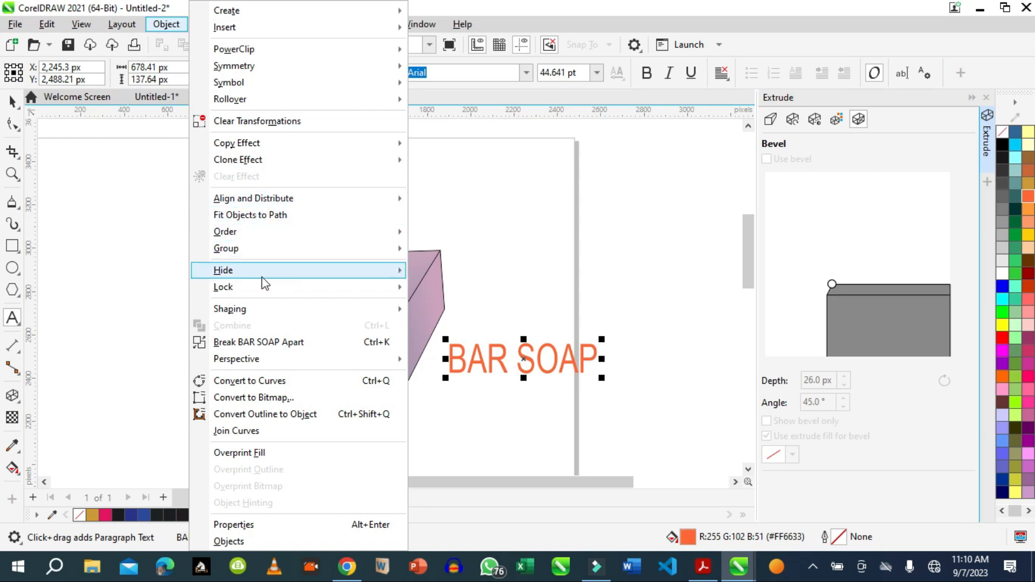
{"action": "mouse_move", "coordinate": [265, 359]}
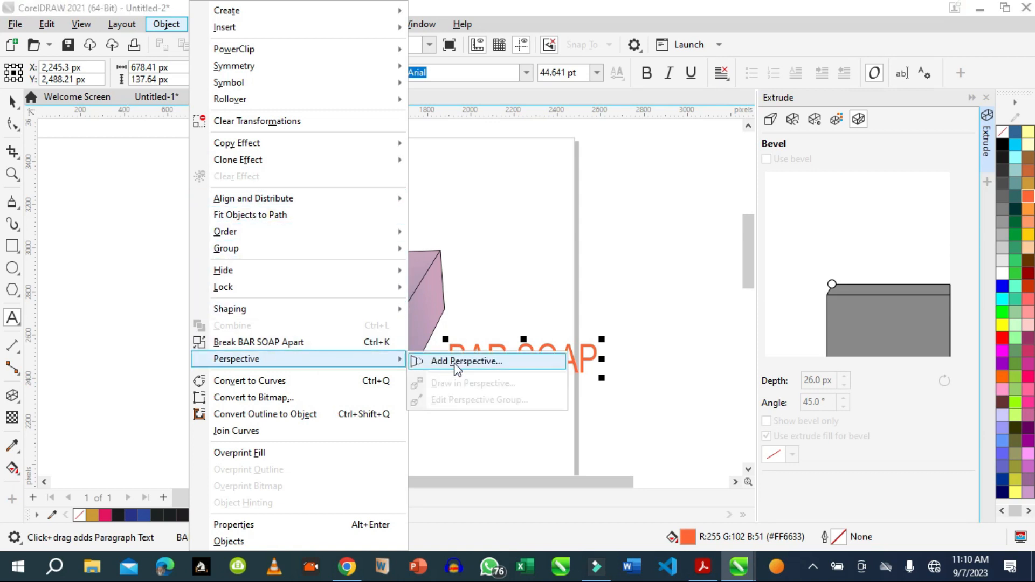
{"action": "left_click", "coordinate": [468, 361]}
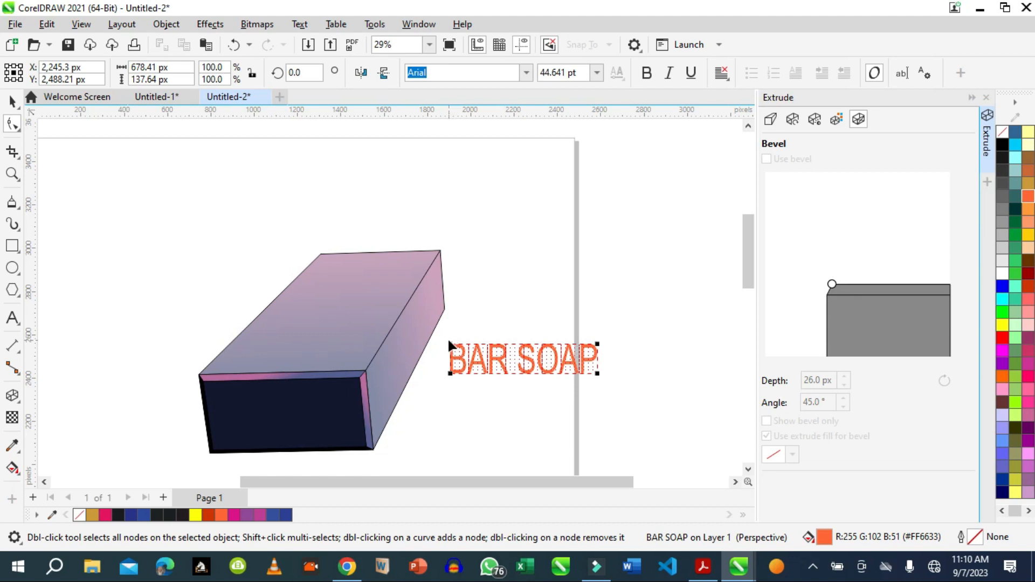
{"action": "left_click_drag", "start_coordinate": [450, 343], "coordinate": [385, 363]}
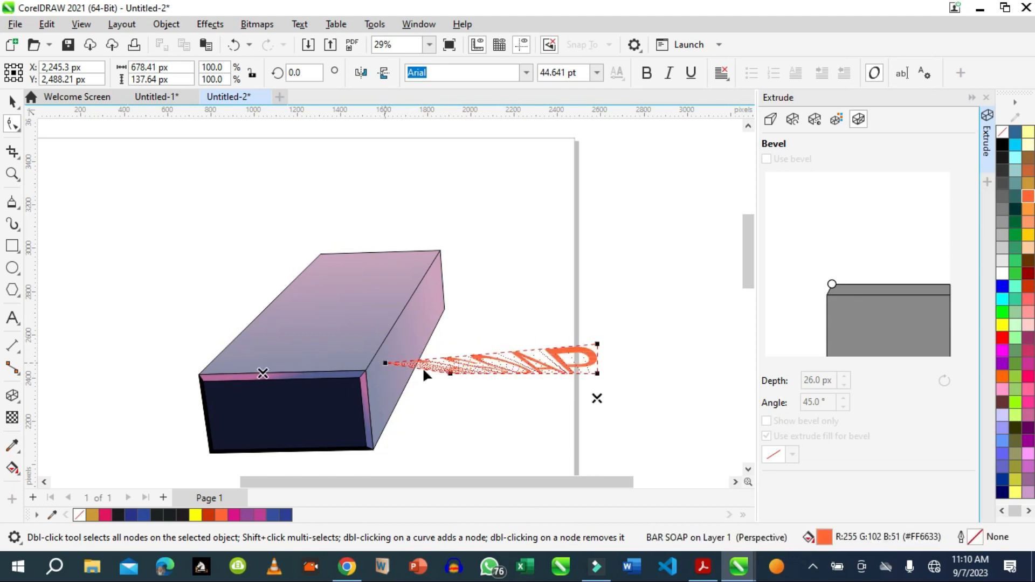
{"action": "left_click_drag", "start_coordinate": [450, 373], "coordinate": [388, 407]}
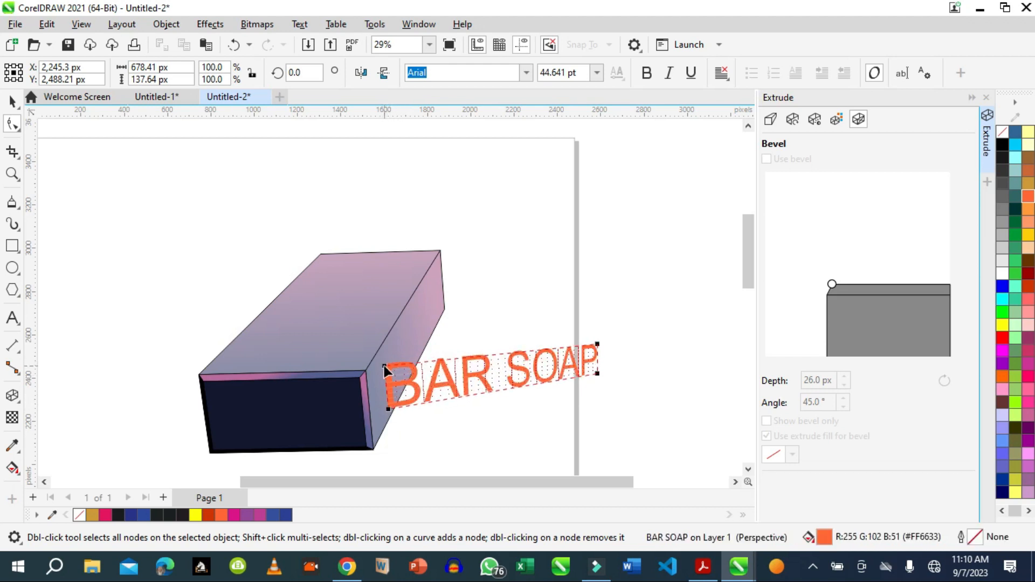
{"action": "left_click_drag", "start_coordinate": [384, 367], "coordinate": [385, 364]}
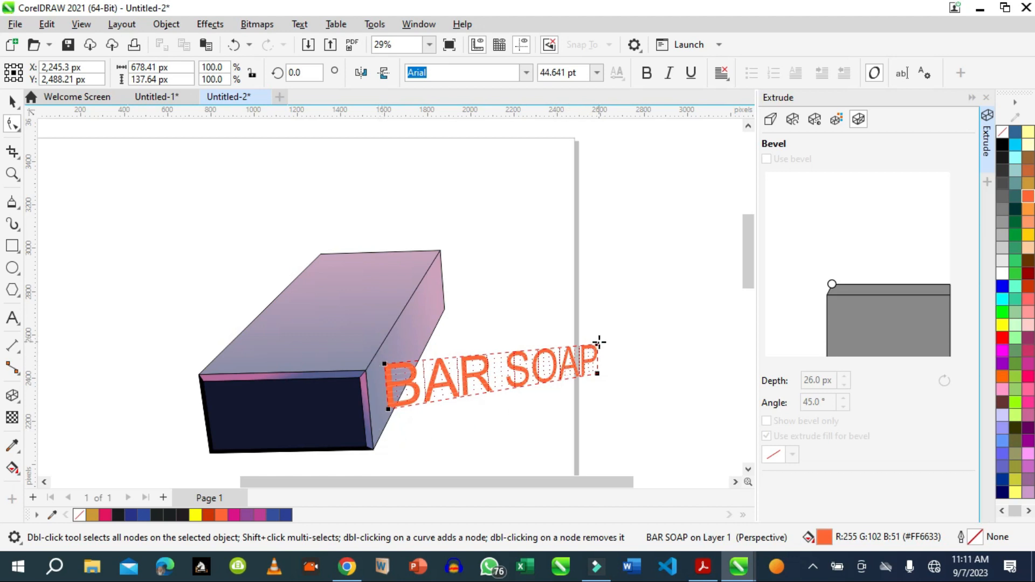
{"action": "left_click_drag", "start_coordinate": [598, 343], "coordinate": [457, 289]}
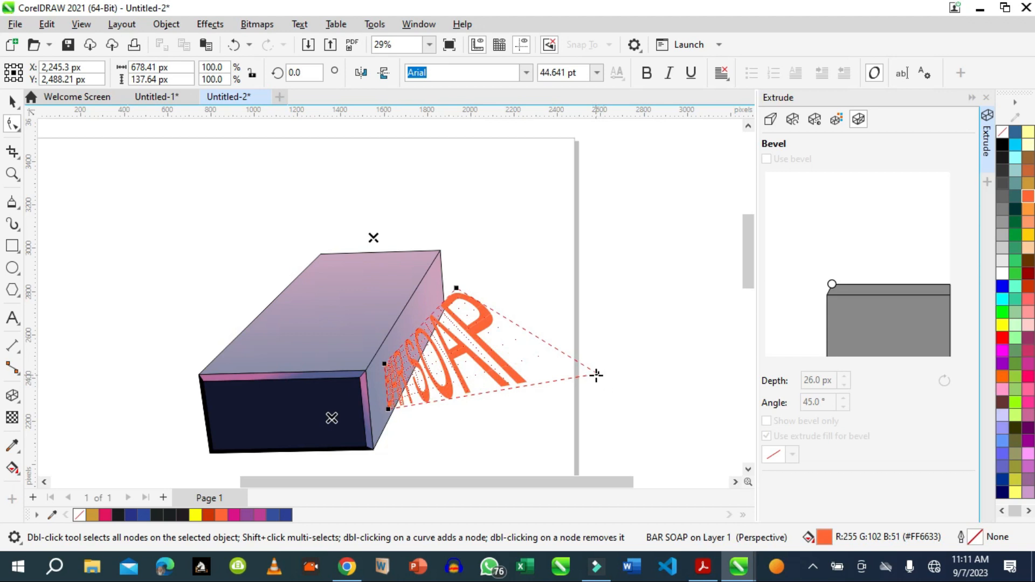
{"action": "left_click_drag", "start_coordinate": [596, 374], "coordinate": [439, 278]}
{"action": "left_click_drag", "start_coordinate": [481, 319], "coordinate": [445, 305]}
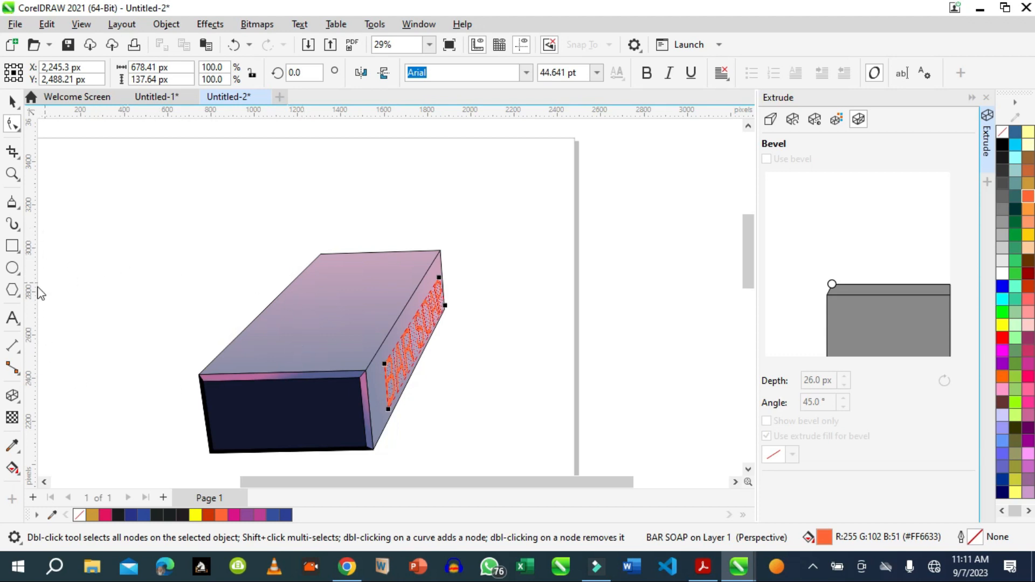
Draw a closed, curved C-like shape about 352 × 464 px above and left of the box with the Polyline tool.
{"action": "left_click", "coordinate": [16, 206]}
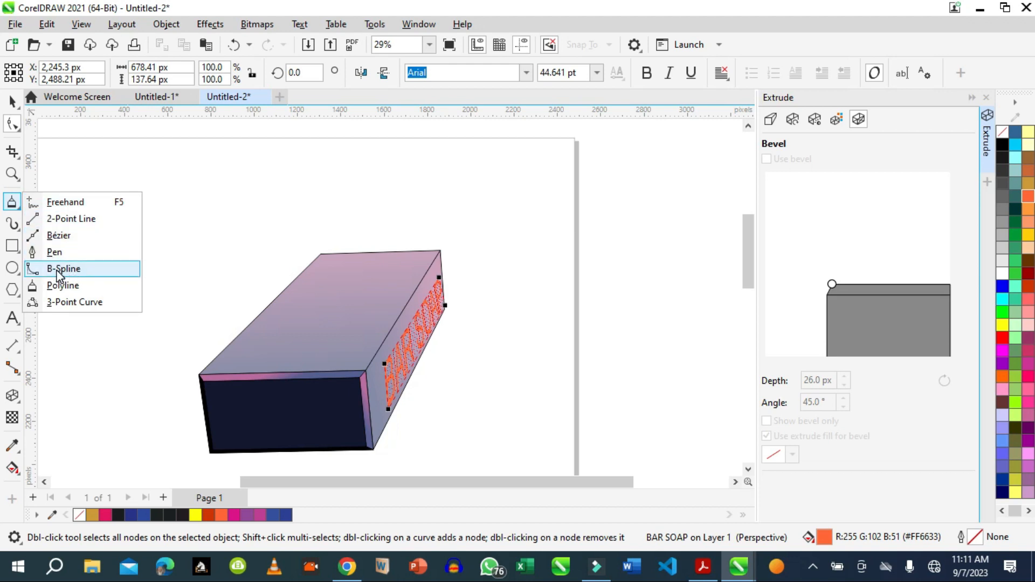
{"action": "left_click", "coordinate": [57, 286]}
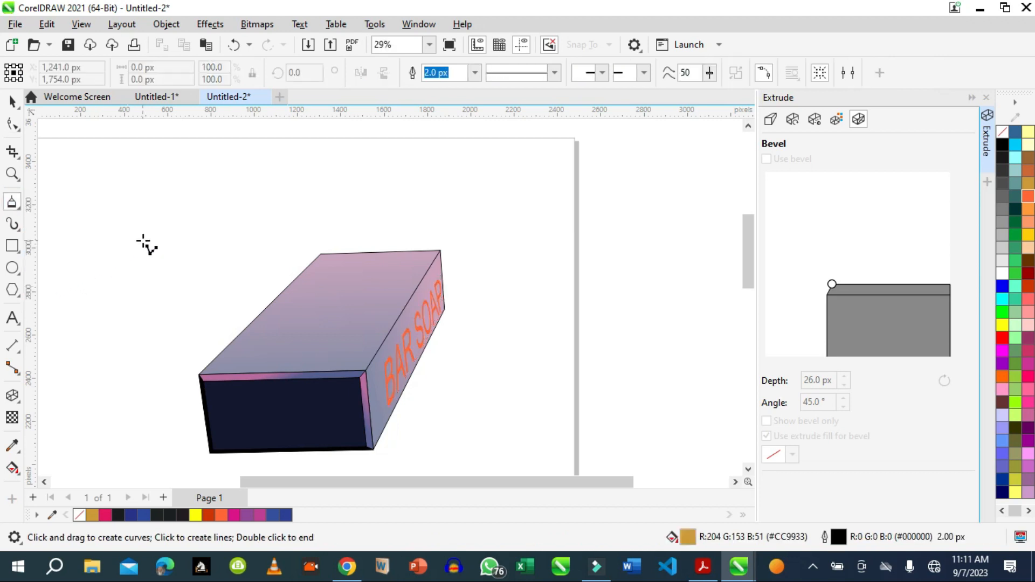
{"action": "mouse_move", "coordinate": [143, 240]}
{"action": "left_mouse_down"}
{"action": "mouse_move", "coordinate": [157, 195]}
{"action": "mouse_move", "coordinate": [189, 183]}
{"action": "mouse_move", "coordinate": [215, 194]}
{"action": "mouse_move", "coordinate": [188, 242]}
{"action": "mouse_move", "coordinate": [217, 276]}
{"action": "mouse_move", "coordinate": [182, 283]}
{"action": "mouse_move", "coordinate": [174, 265]}
{"action": "mouse_move", "coordinate": [143, 242]}
{"action": "left_mouse_up"}
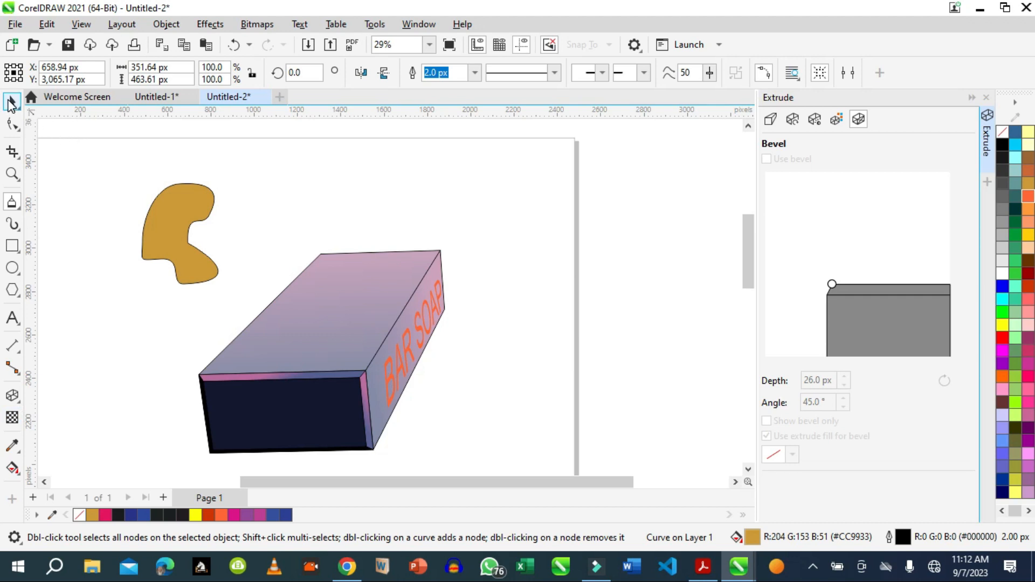
Extrude the curved shape to the right and slightly upward, with its vanishing point at about 768, 164 px.
{"action": "left_click", "coordinate": [12, 100]}
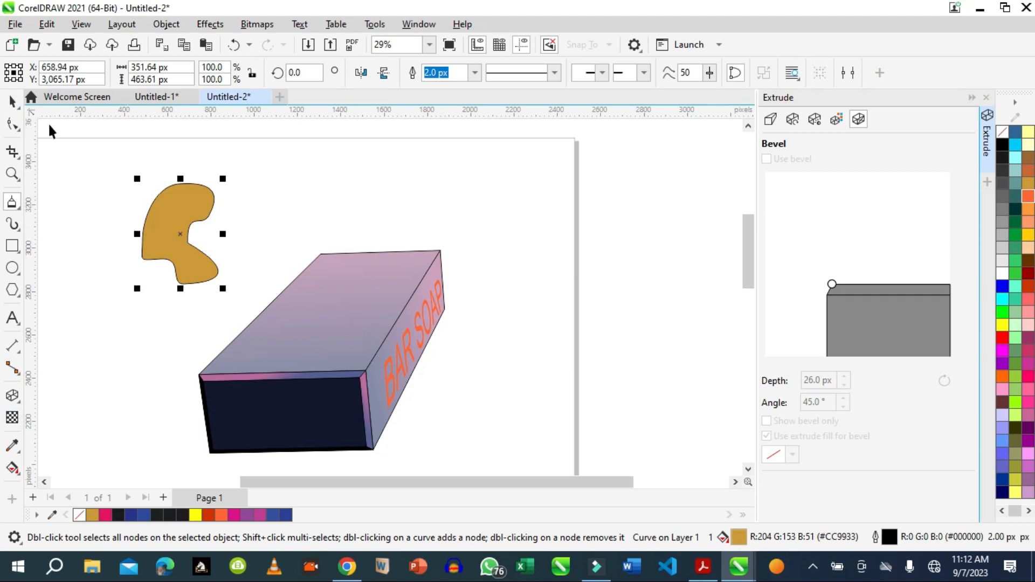
{"action": "left_click", "coordinate": [12, 394]}
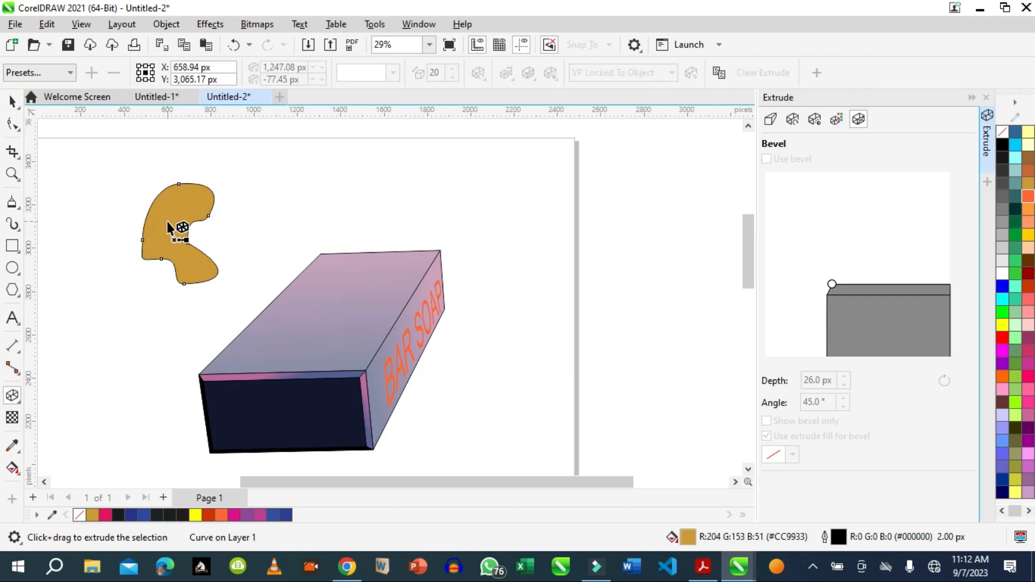
{"action": "left_click_drag", "start_coordinate": [178, 228], "coordinate": [347, 199]}
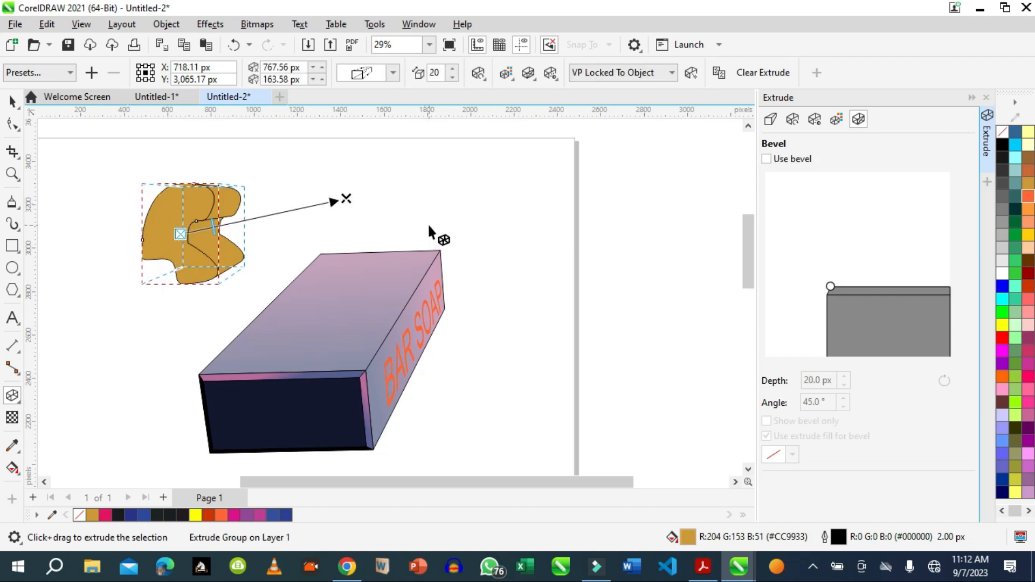
Deselect the extruded curved shape and review the Extrude effect's camera, rotation, lighting, color and bevel settings.
{"action": "left_click", "coordinate": [429, 227]}
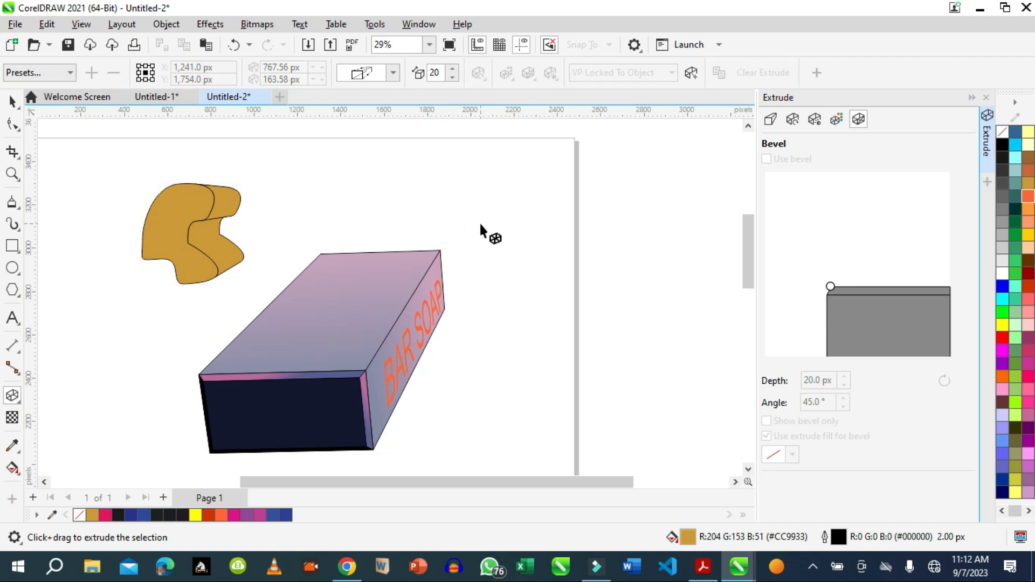
{"action": "left_click", "coordinate": [771, 120]}
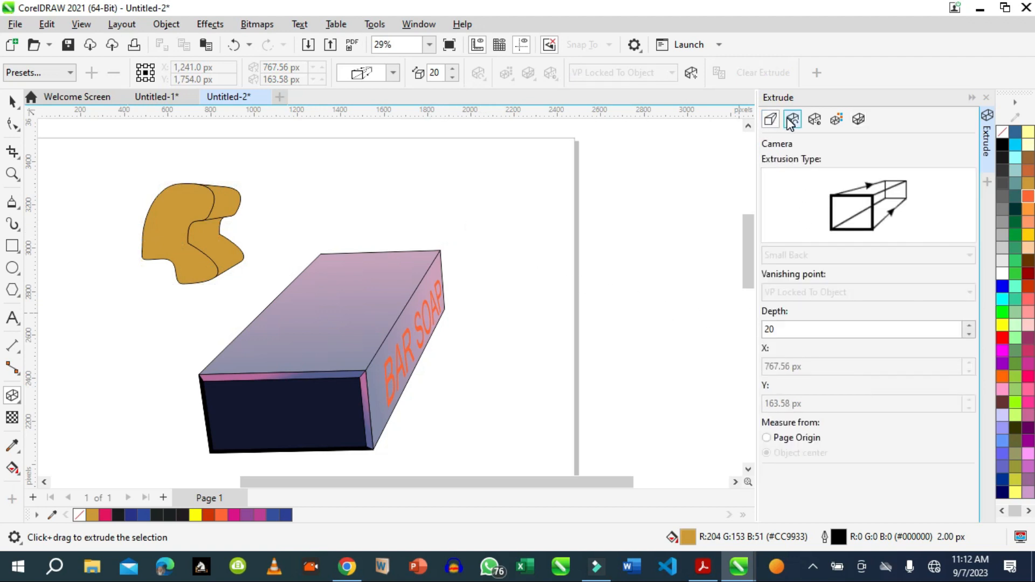
{"action": "left_click", "coordinate": [792, 120]}
{"action": "left_click", "coordinate": [814, 120]}
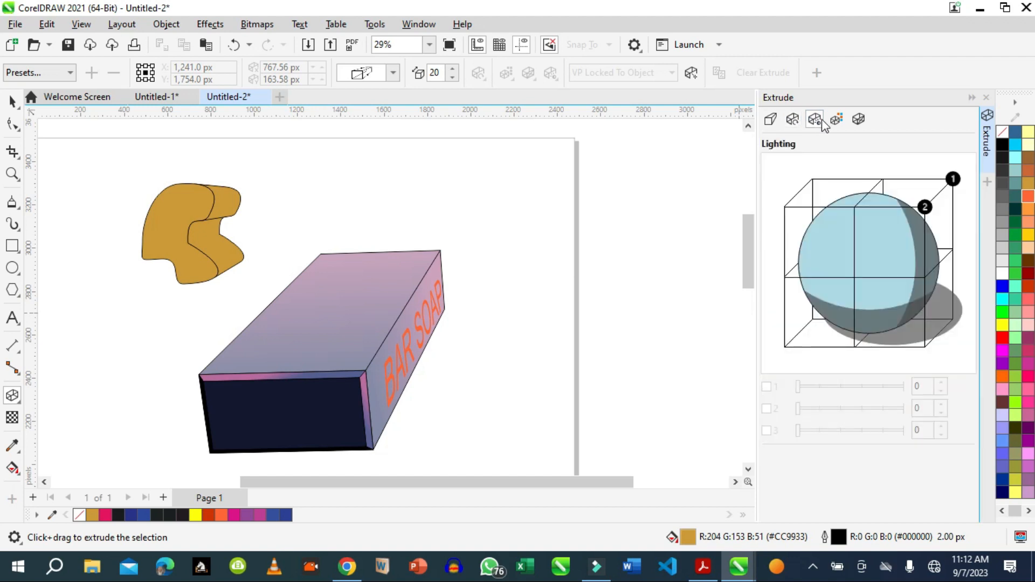
{"action": "left_click", "coordinate": [835, 120]}
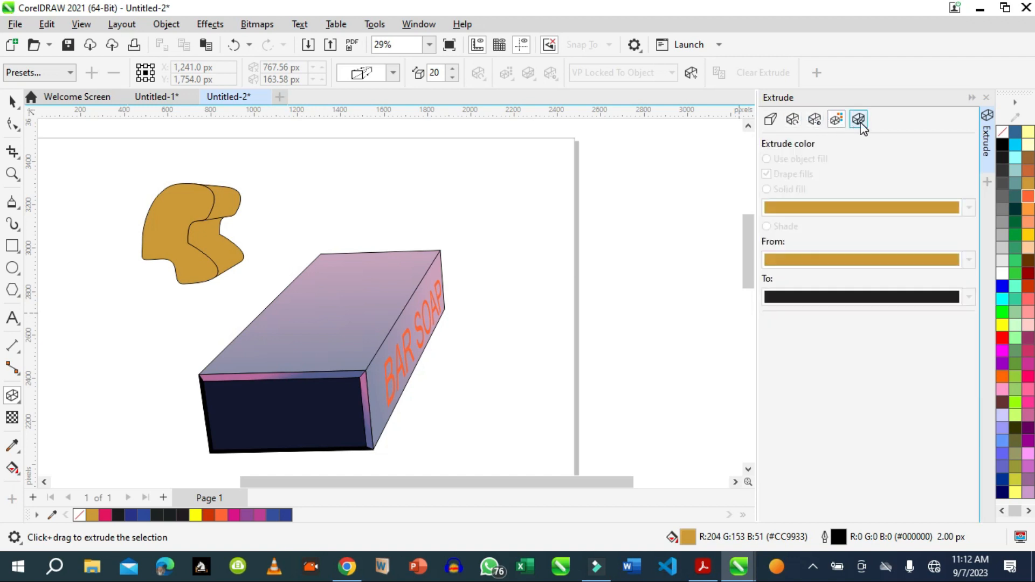
{"action": "left_click", "coordinate": [858, 120]}
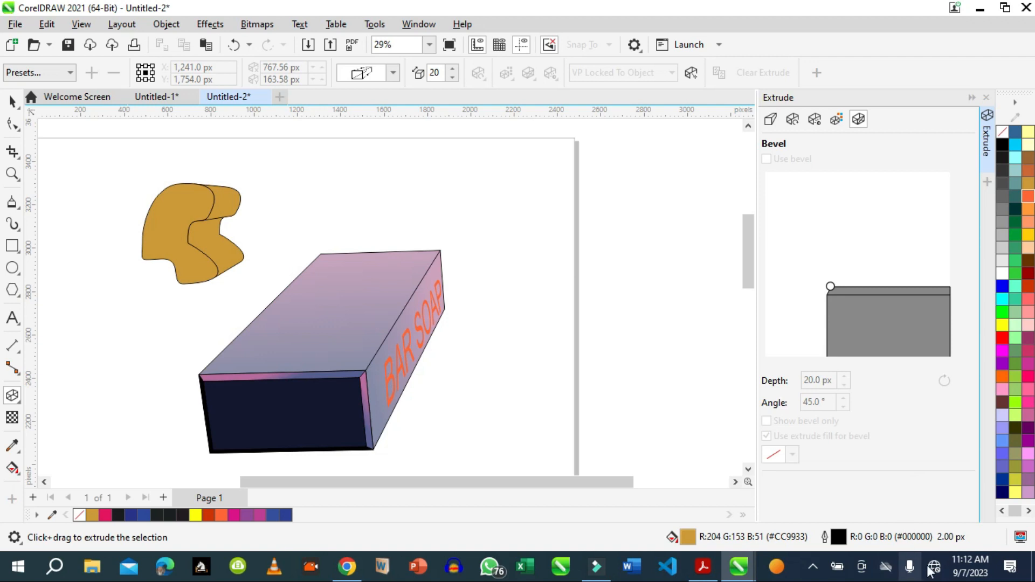
{"action": "left_click", "coordinate": [814, 566]}
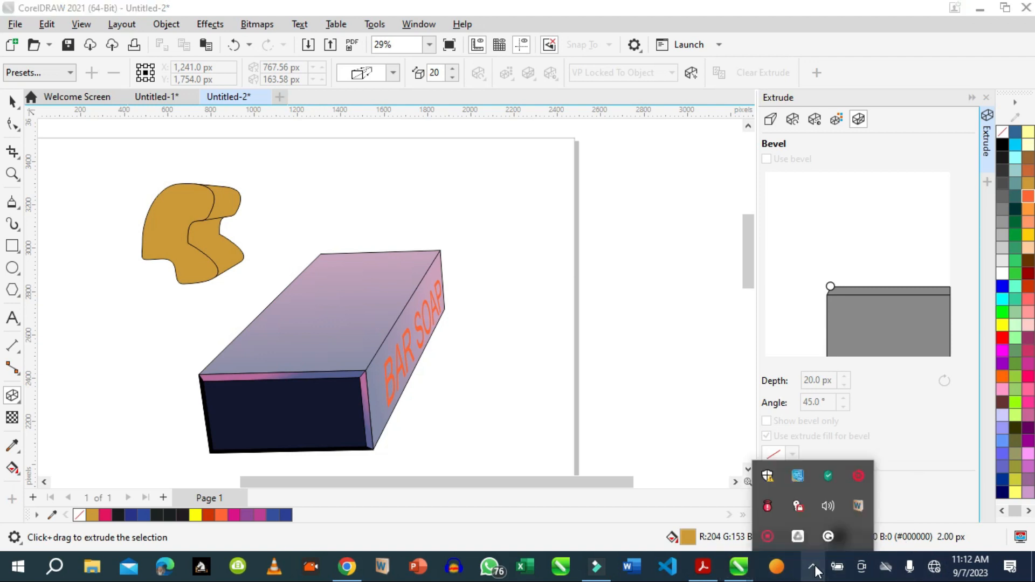
{"action": "left_click", "coordinate": [768, 537]}
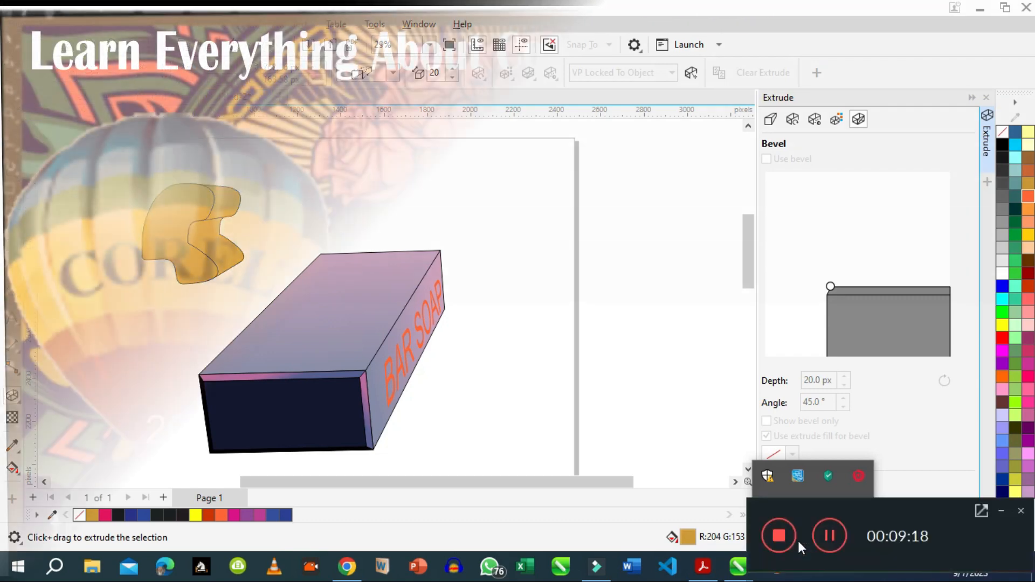